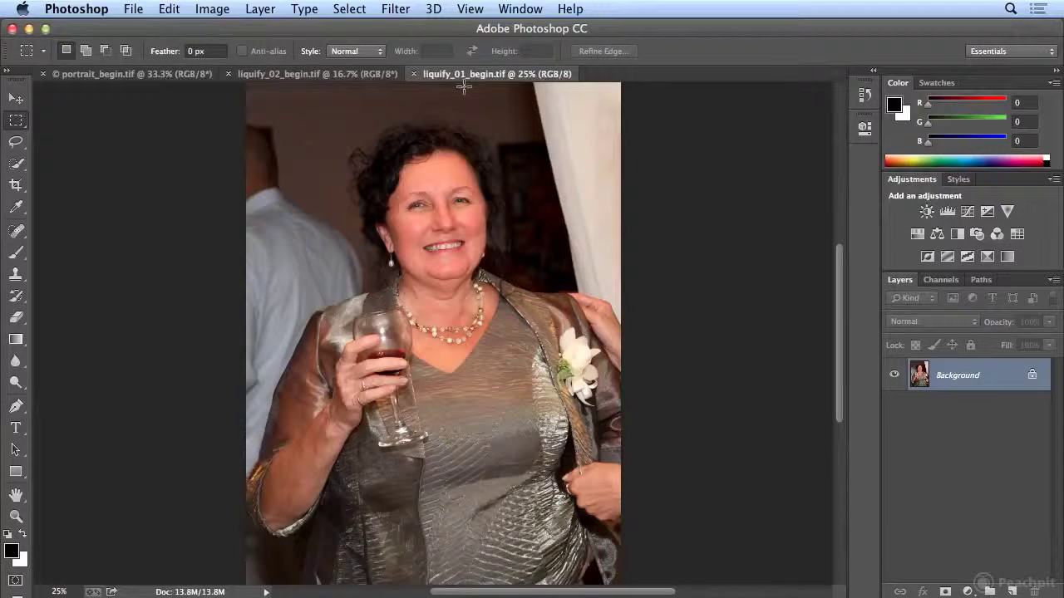
# Step: Open the Liquify filter on liquify_01_begin.tif and pucker the woman's midsection with a brush size of 961
pyautogui.click(394, 11)
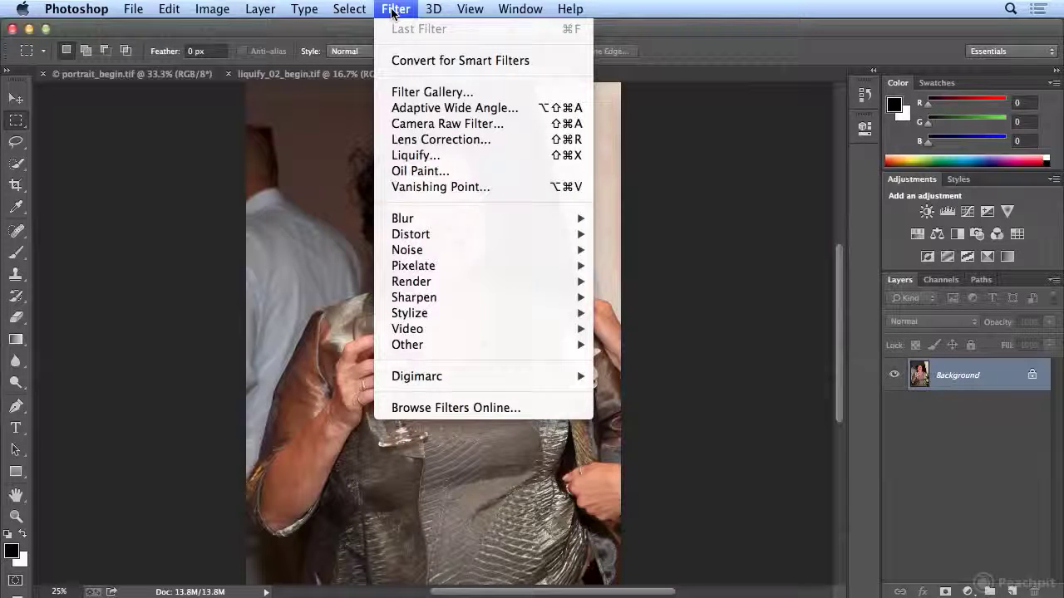
pyautogui.click(453, 158)
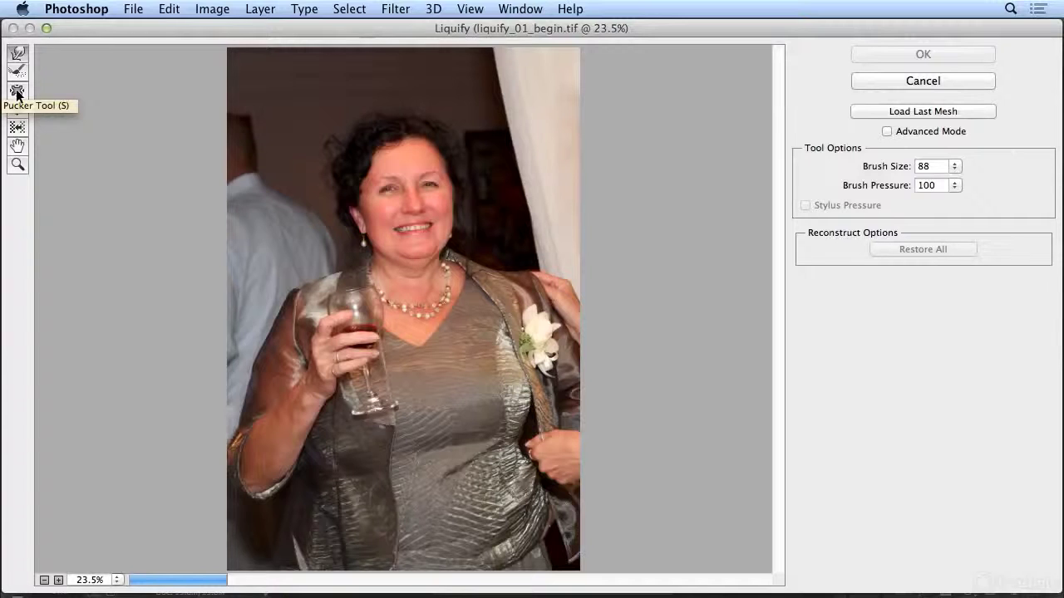
pyautogui.click(16, 93)
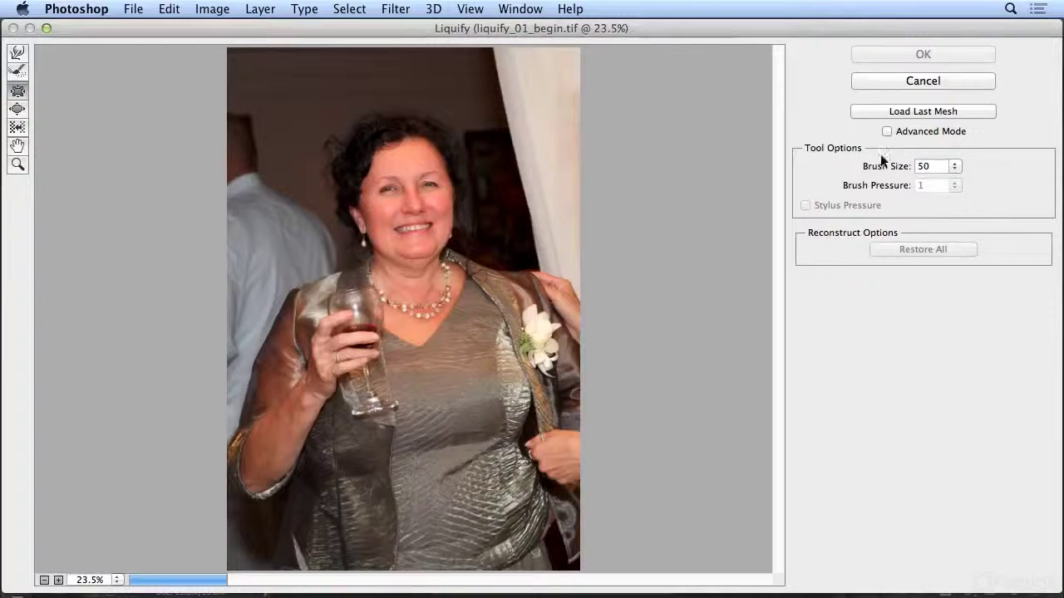
pyautogui.moveTo(959, 167)
pyautogui.mouseDown()
pyautogui.moveTo(887, 184)
pyautogui.moveTo(909, 182)
pyautogui.mouseUp()
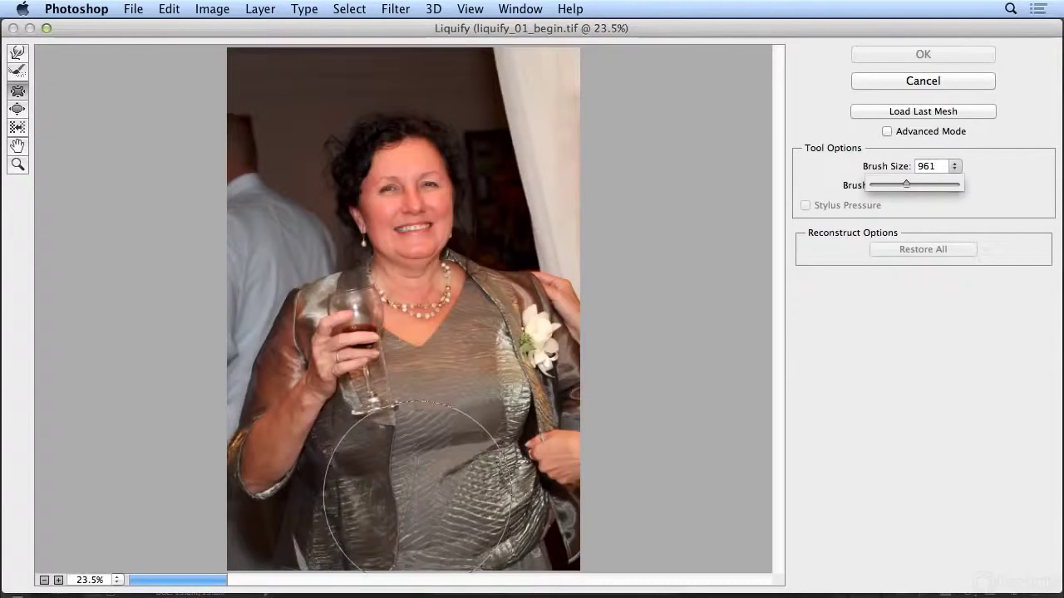
pyautogui.click(426, 489)
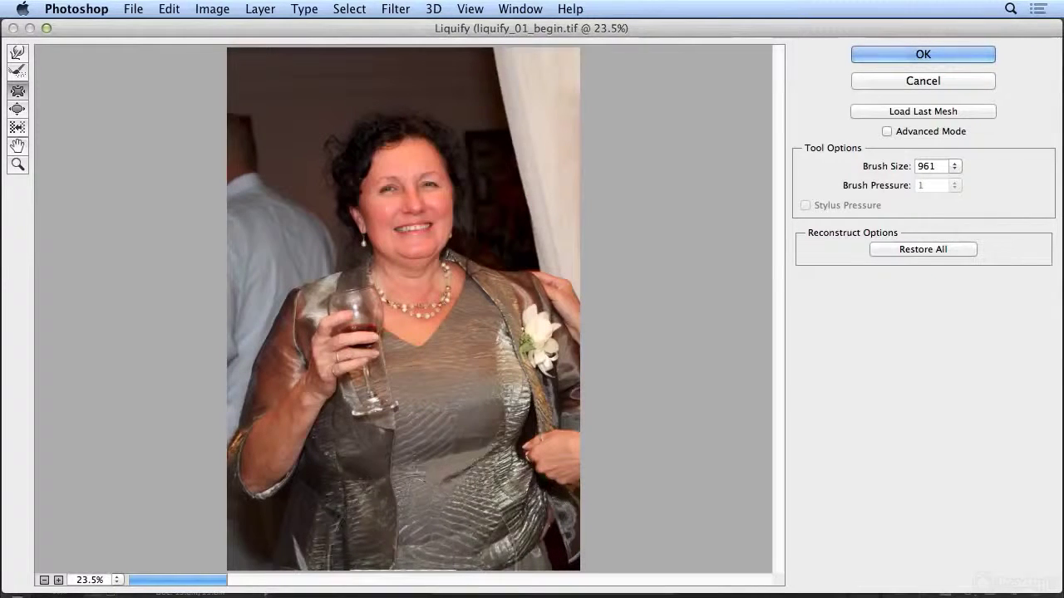
# Step: Push the dress along the photo's bottom edge back into place using Forward Warp at brush size 644, and apply the Liquify filter
pyautogui.click(21, 58)
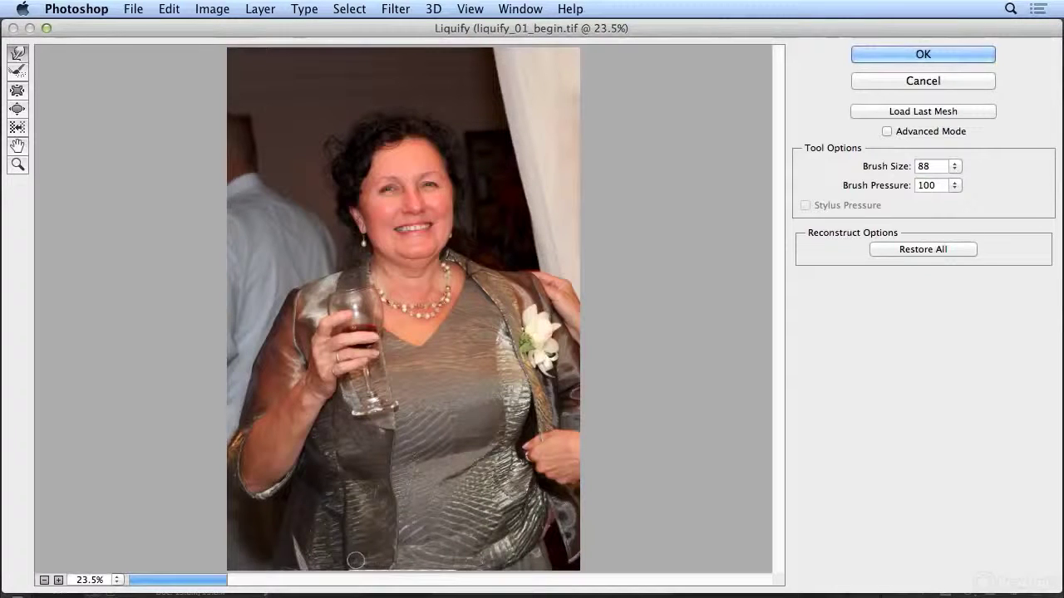
pyautogui.click(942, 166)
pyautogui.moveTo(954, 167)
pyautogui.mouseDown()
pyautogui.moveTo(892, 179)
pyautogui.moveTo(900, 183)
pyautogui.mouseUp()
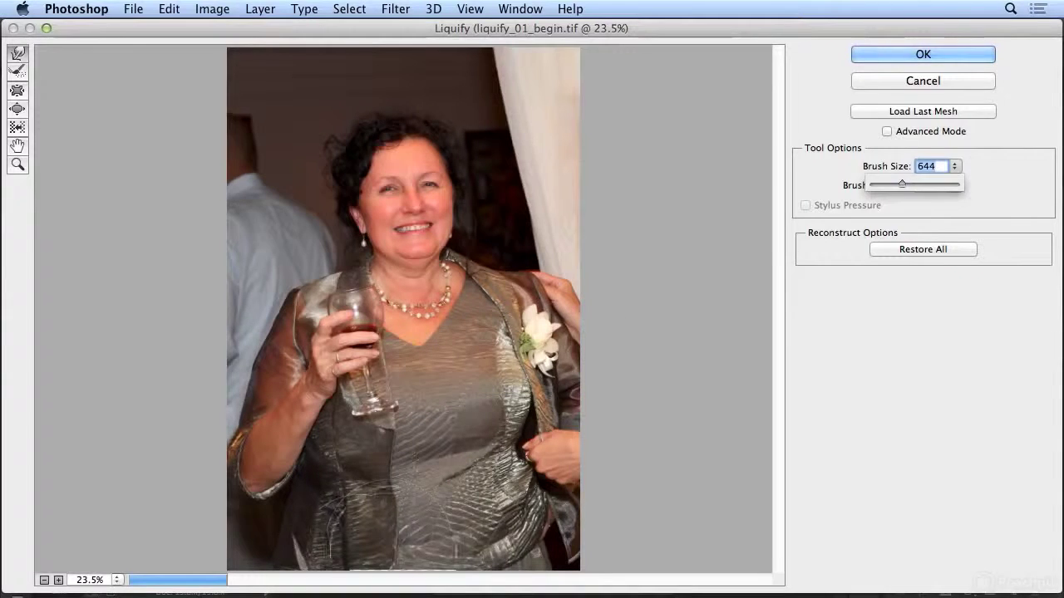
pyautogui.click(383, 532)
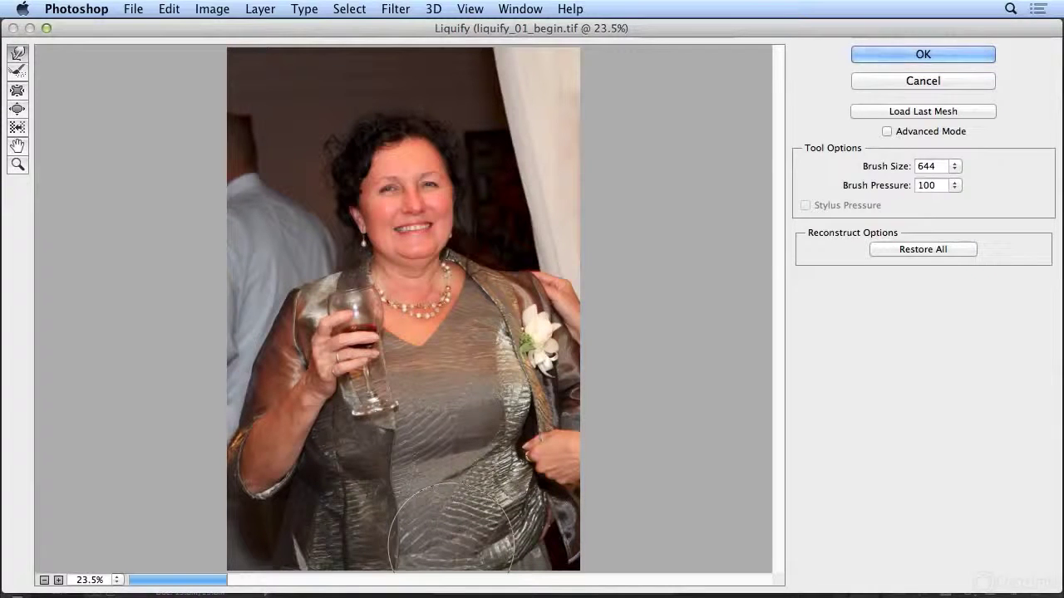
pyautogui.click(947, 52)
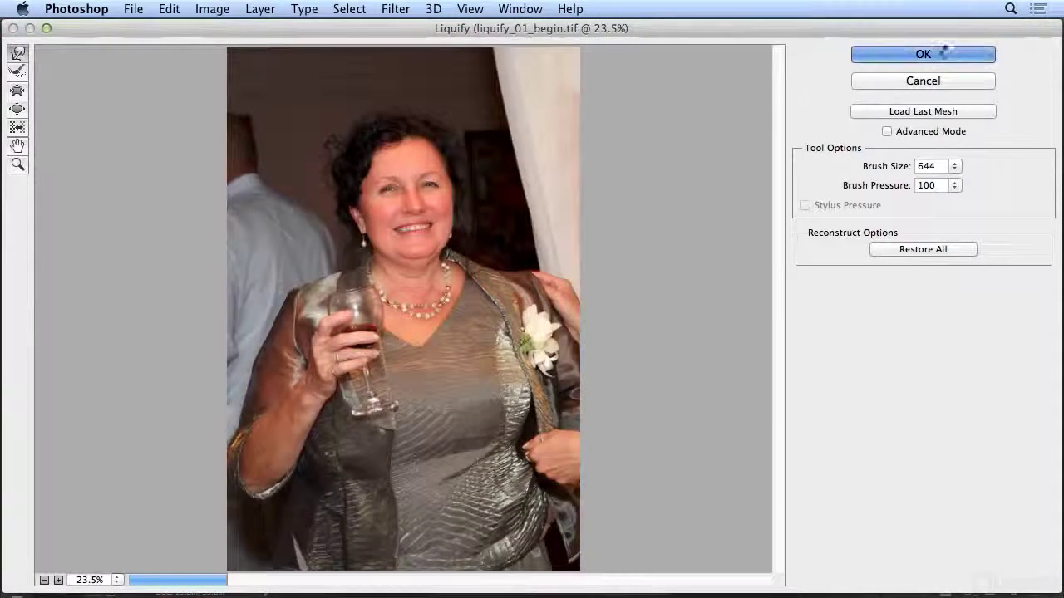
# Step: Compare the portrait before and after by repeatedly undoing and redoing the Liquify filter, ending with it reapplied
pyautogui.click(172, 9)
pyautogui.click(184, 29)
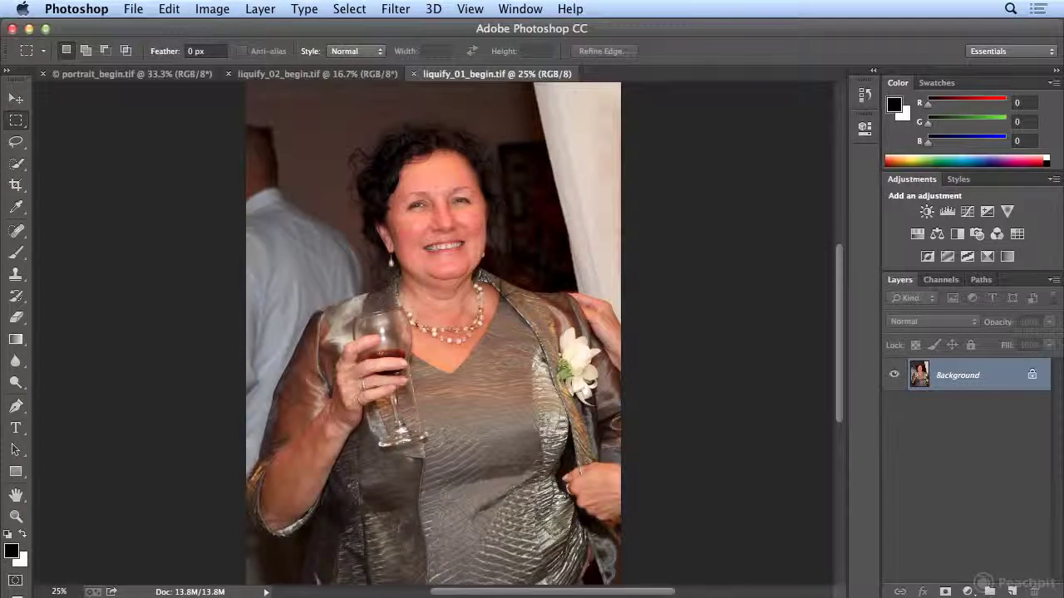
pyautogui.click(169, 9)
pyautogui.click(174, 29)
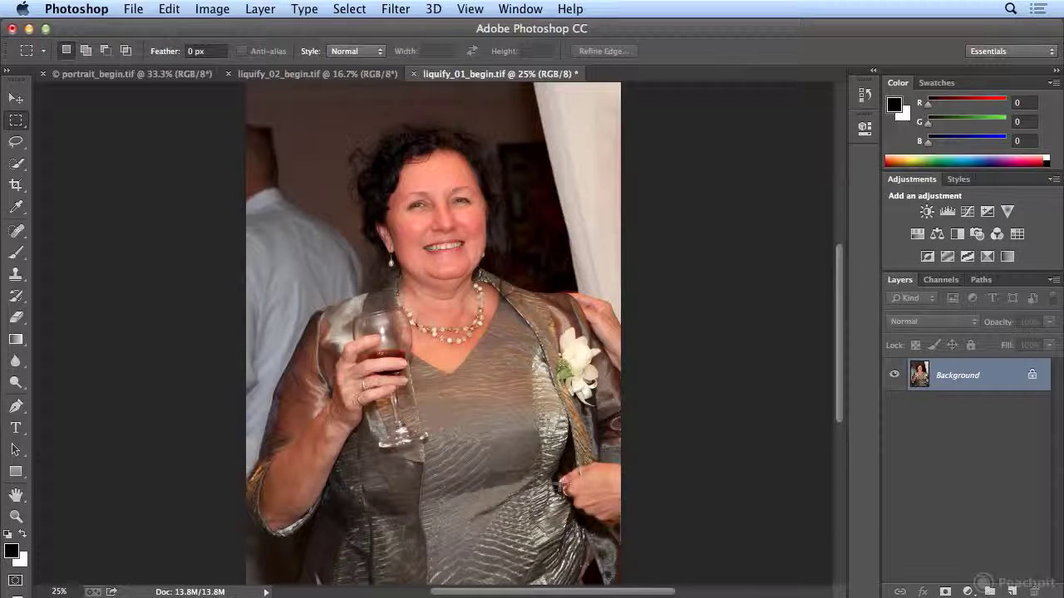
pyautogui.click(169, 9)
pyautogui.click(179, 29)
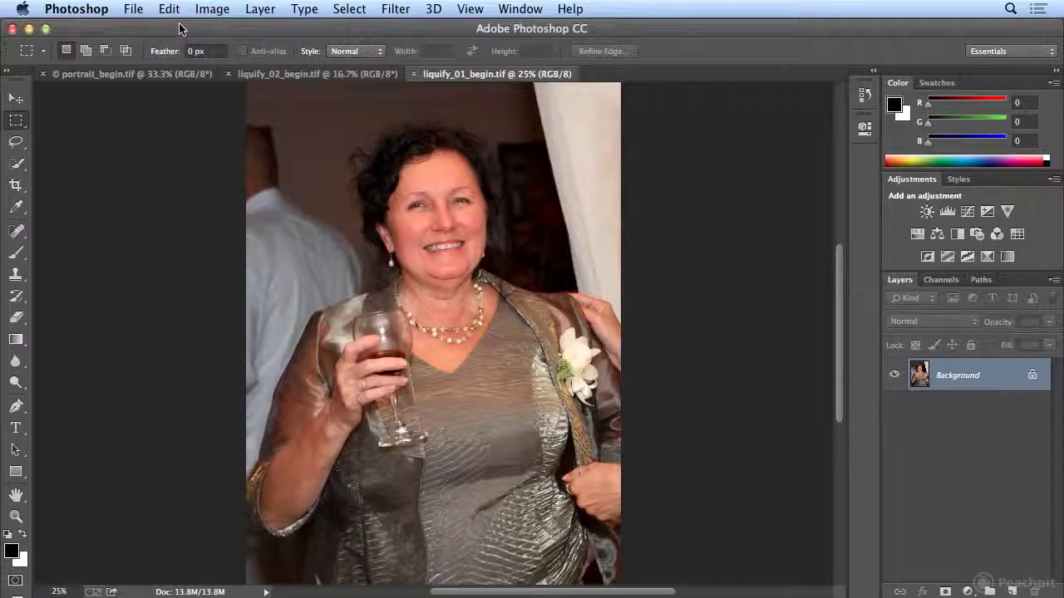
pyautogui.click(170, 9)
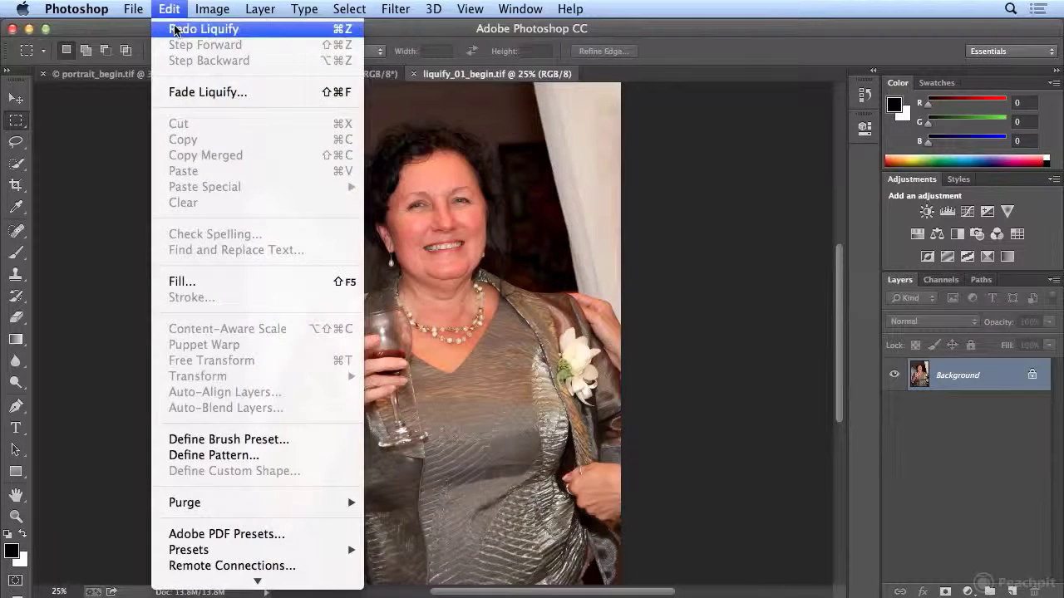
pyautogui.click(175, 29)
# Step: Switch to the liquify_02_begin.tif document and enlarge the view to 33.3%
pyautogui.click(292, 75)
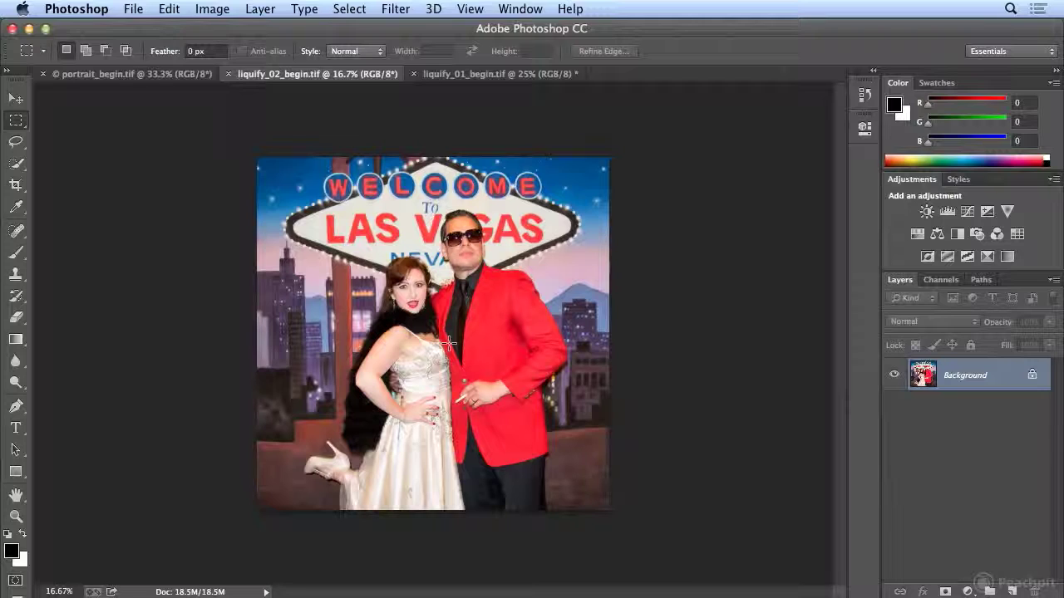
pyautogui.press('super+plus')
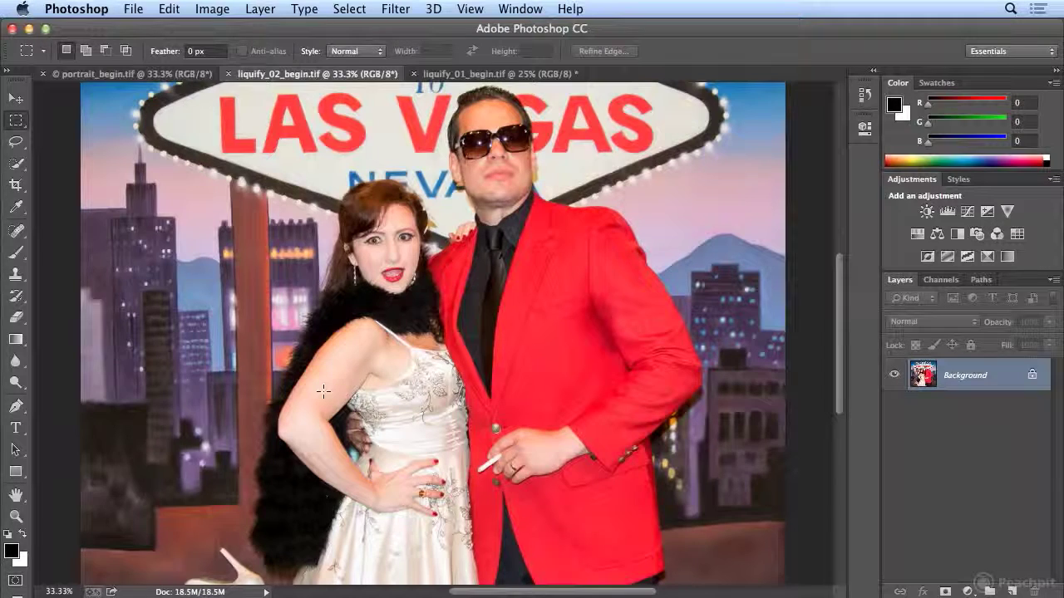
# Step: Try reapplying the last Liquify filter directly to the couple's photo and examine the lower part of the picture
pyautogui.click(403, 7)
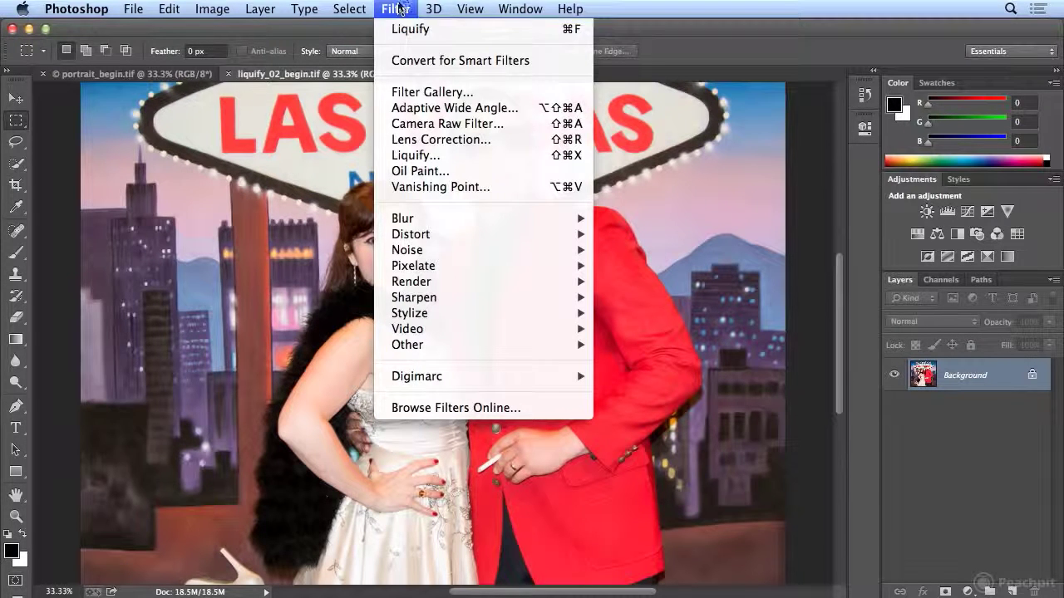
pyautogui.click(536, 32)
pyautogui.moveTo(839, 370); pyautogui.dragTo(844, 424)
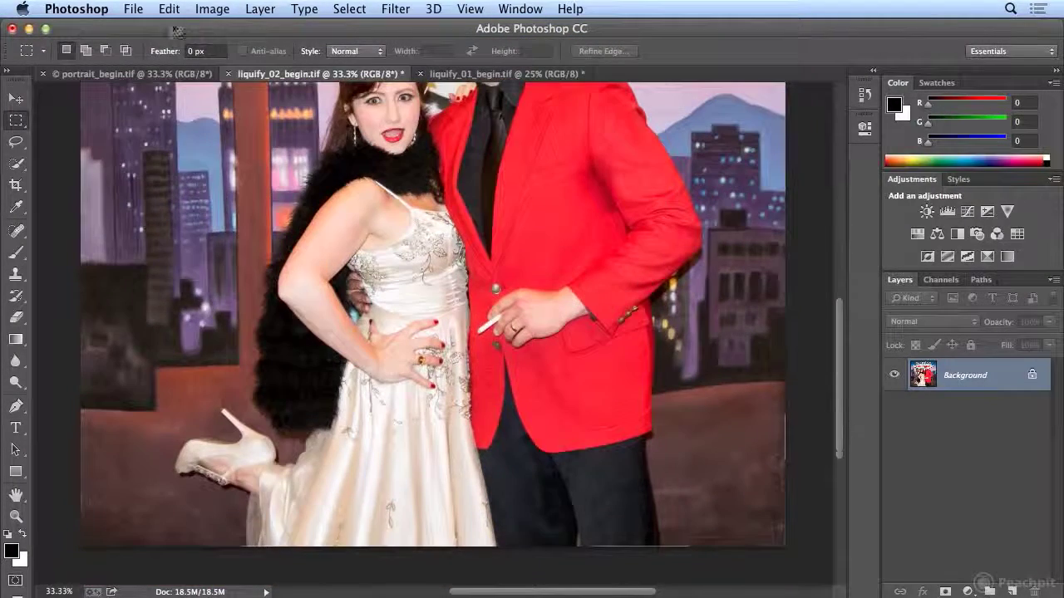
# Step: Compare the couple's photo with and without the reapplied Liquify filter, leaving the filter undone
pyautogui.click(169, 9)
pyautogui.click(187, 28)
pyautogui.click(169, 8)
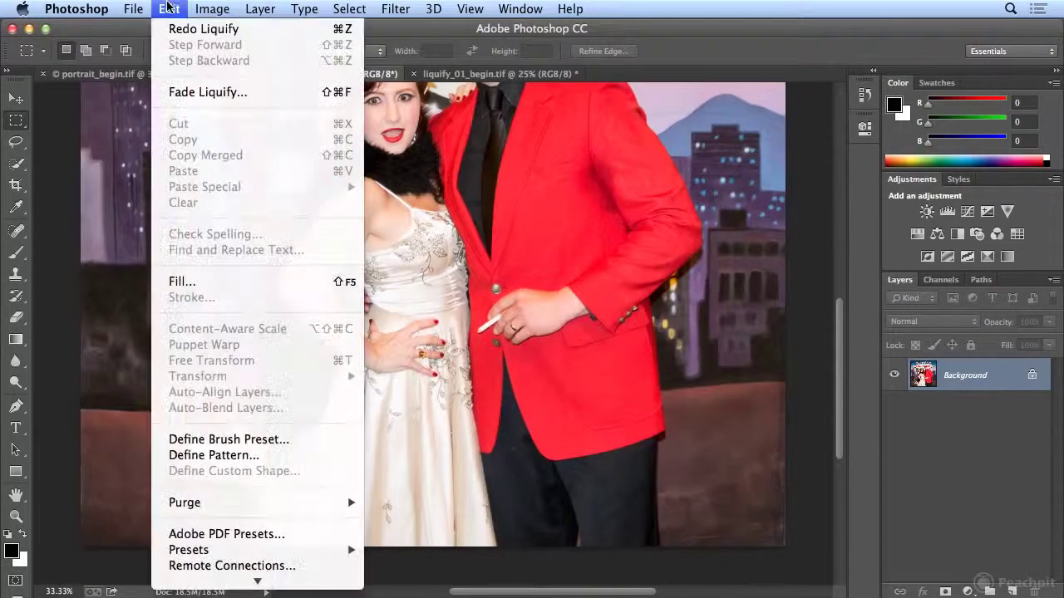
pyautogui.click(193, 29)
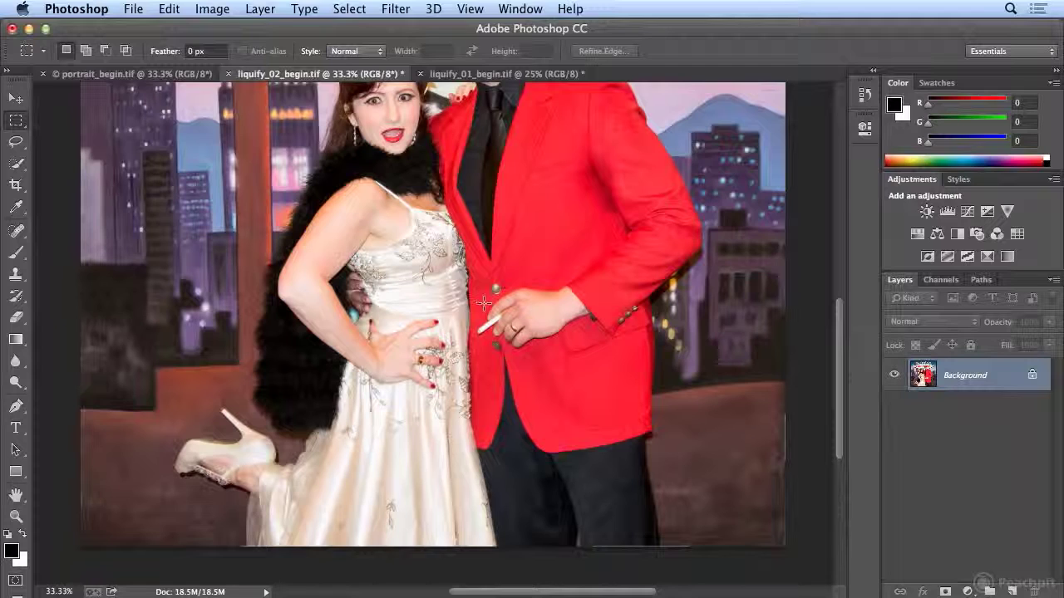
pyautogui.click(169, 8)
pyautogui.click(187, 28)
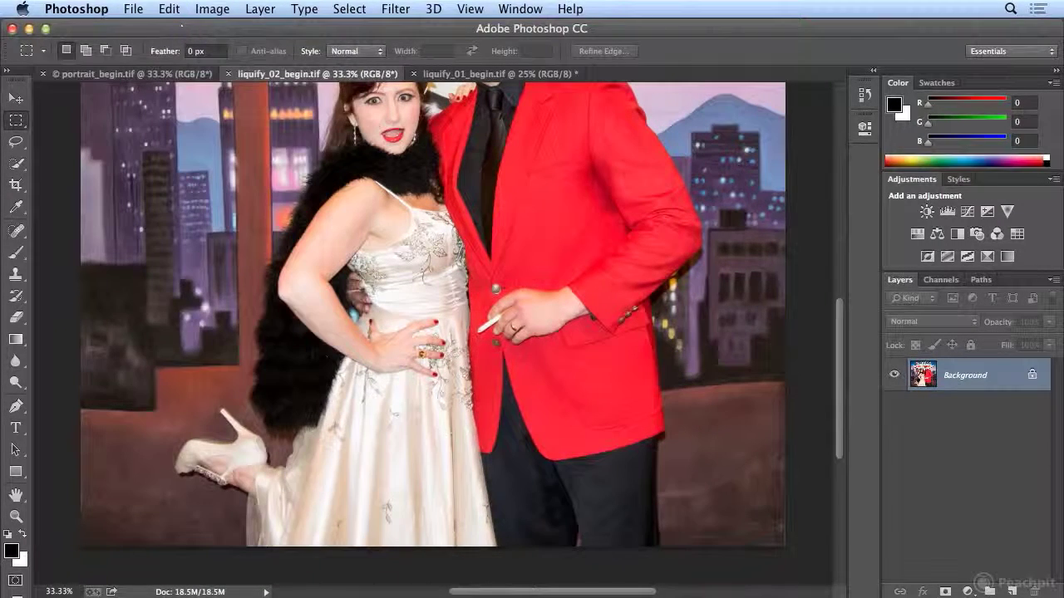
pyautogui.moveTo(841, 341); pyautogui.dragTo(840, 296)
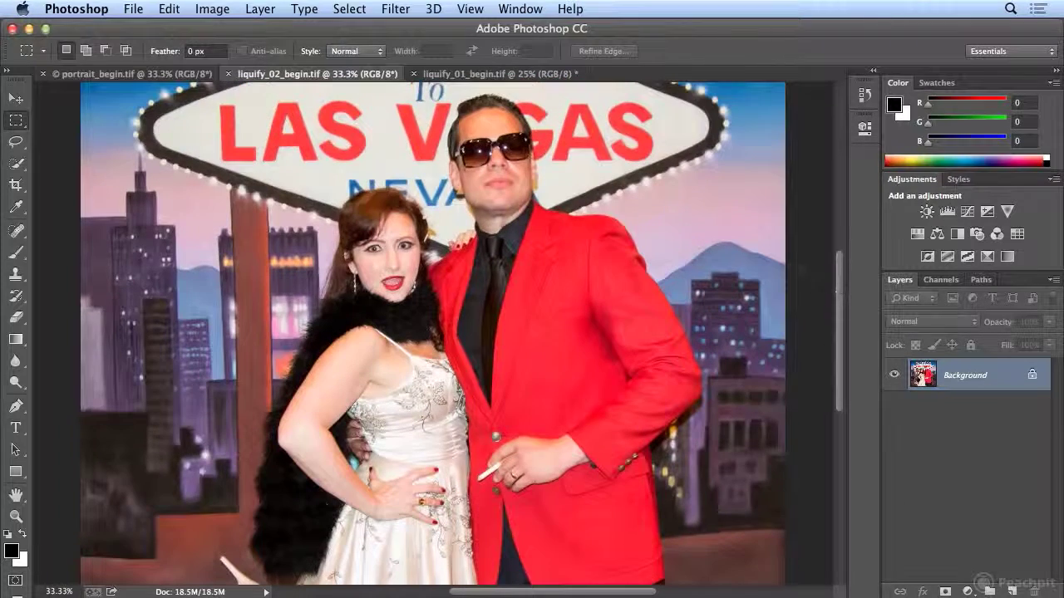
# Step: Open the Liquify filter for the couple's photo and set the Pucker tool's brush size to 265, viewing at 50%
pyautogui.click(396, 8)
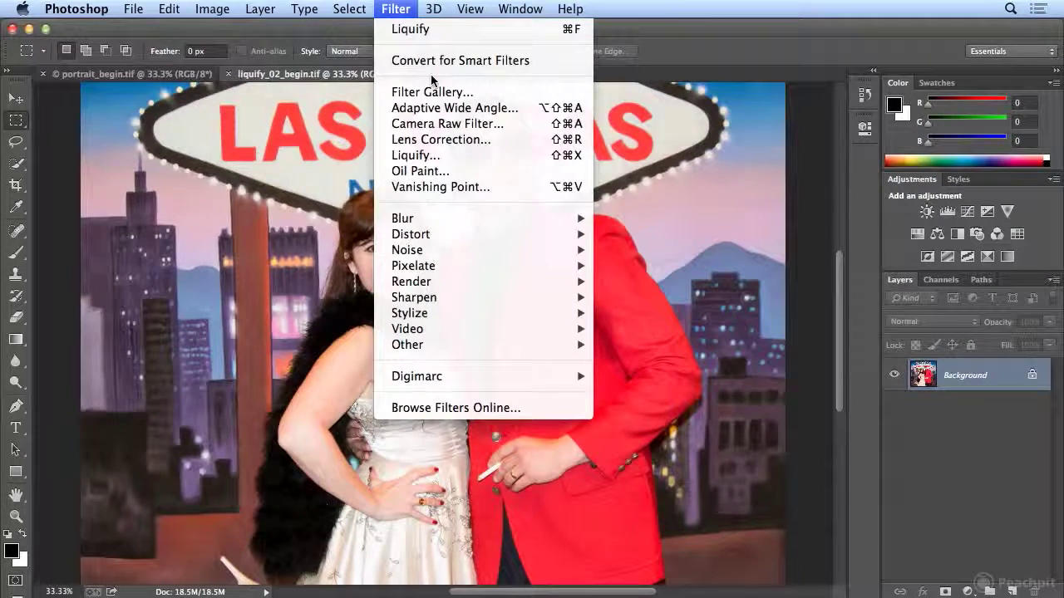
pyautogui.click(449, 159)
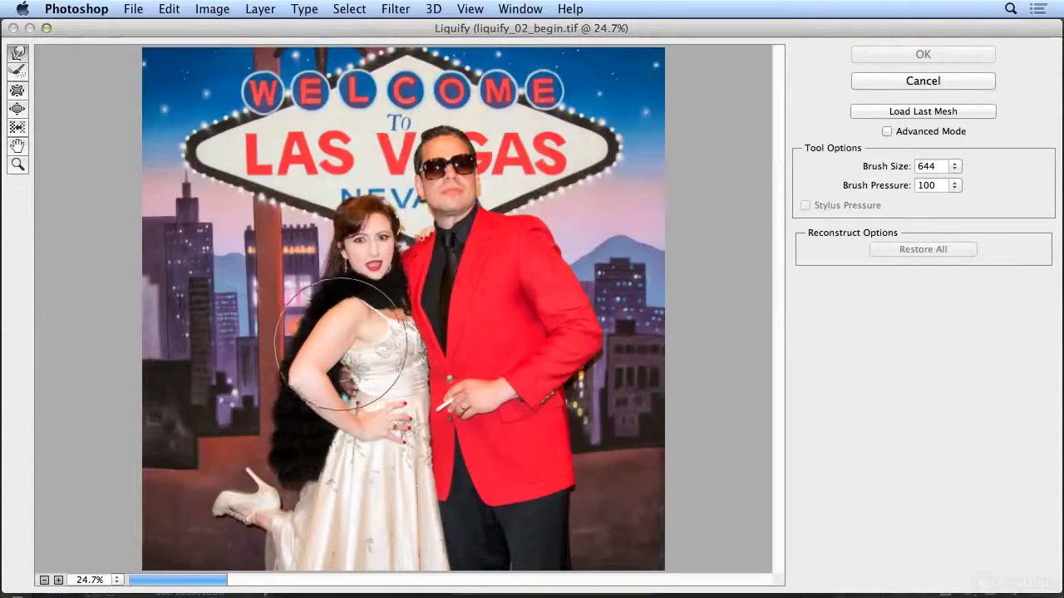
pyautogui.click(955, 168)
pyautogui.click(17, 90)
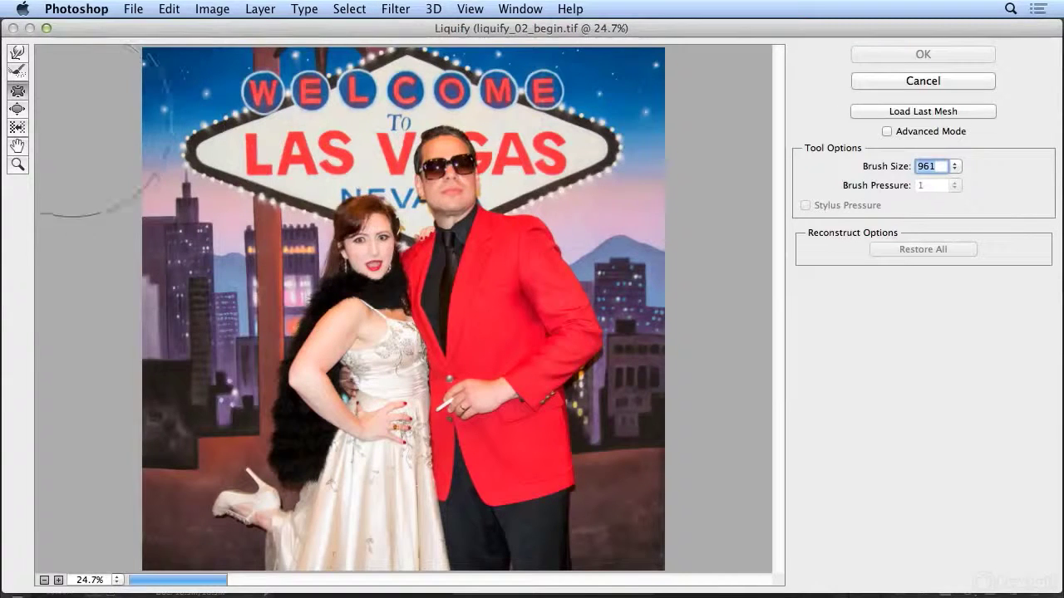
pyautogui.moveTo(956, 170); pyautogui.dragTo(892, 182)
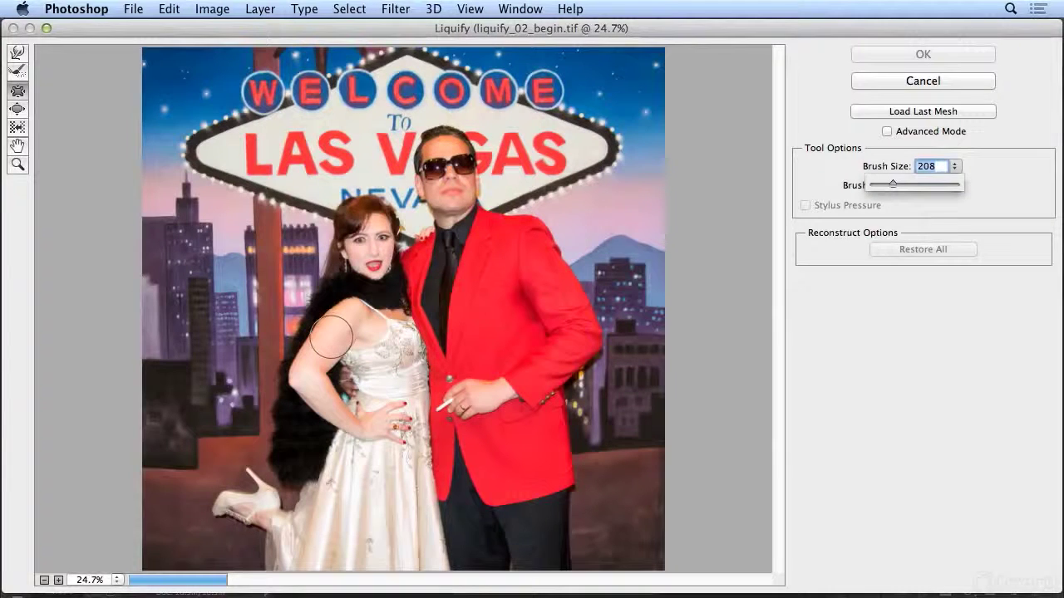
pyautogui.moveTo(896, 180); pyautogui.dragTo(896, 180)
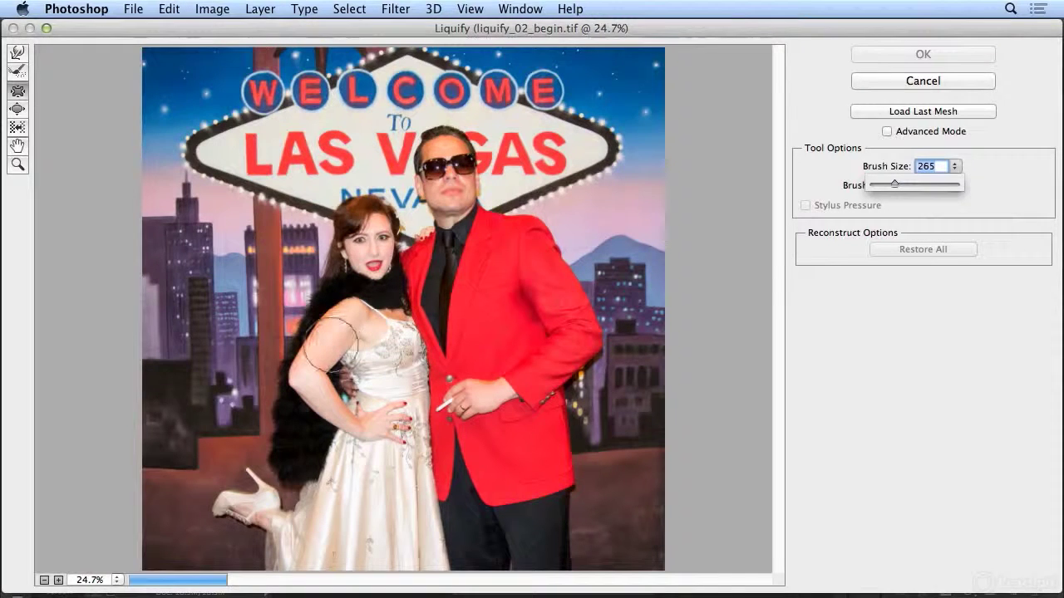
pyautogui.press('super+plus')
pyautogui.press('super+plus')
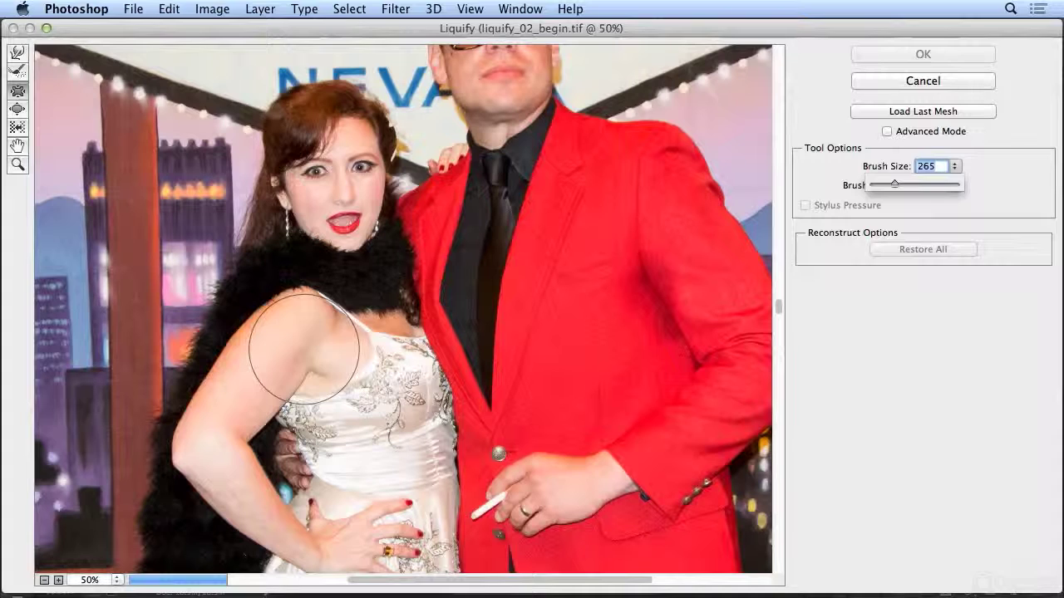
# Step: Try a Pucker stroke across the woman's upper arm from its outer edge, and undo it
pyautogui.click(228, 327)
pyautogui.moveTo(228, 328)
pyautogui.mouseDown()
pyautogui.moveTo(281, 372)
pyautogui.moveTo(252, 345)
pyautogui.moveTo(265, 359)
pyautogui.moveTo(259, 353)
pyautogui.moveTo(305, 357)
pyautogui.mouseUp()
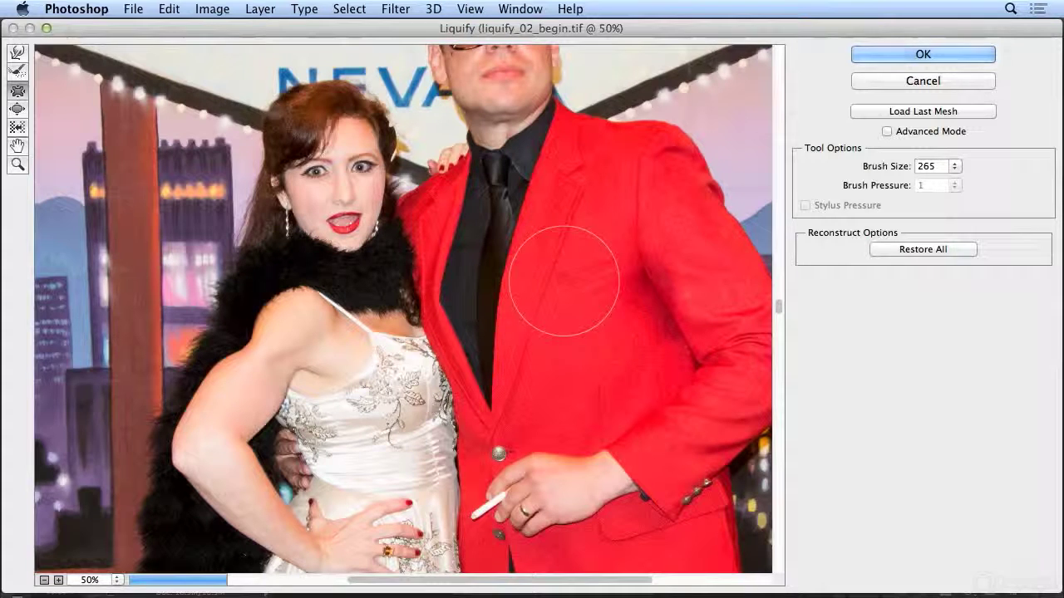
pyautogui.press('super+z')
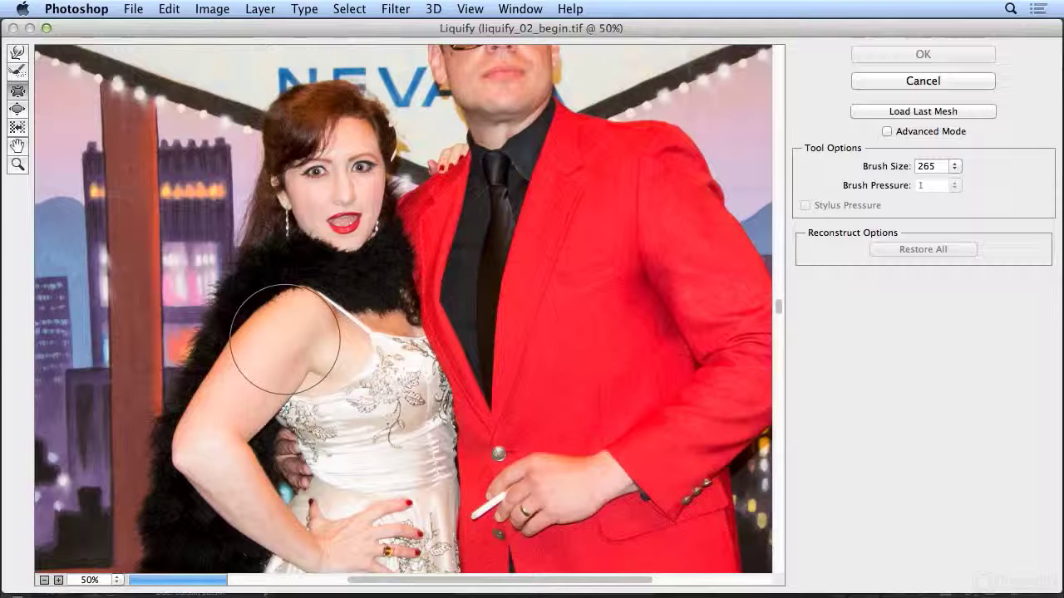
# Step: Slim the woman's bent arm by puckering along its centre from the shoulder down to the elbow
pyautogui.moveTo(284, 339); pyautogui.dragTo(272, 358)
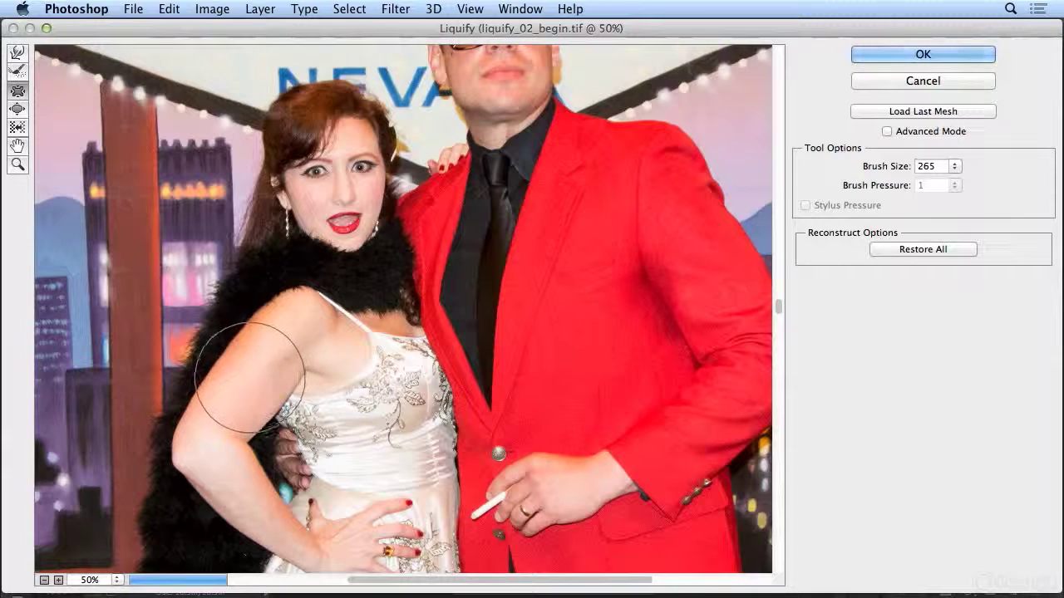
pyautogui.moveTo(240, 389)
pyautogui.mouseDown()
pyautogui.moveTo(203, 416)
pyautogui.moveTo(211, 424)
pyautogui.mouseUp()
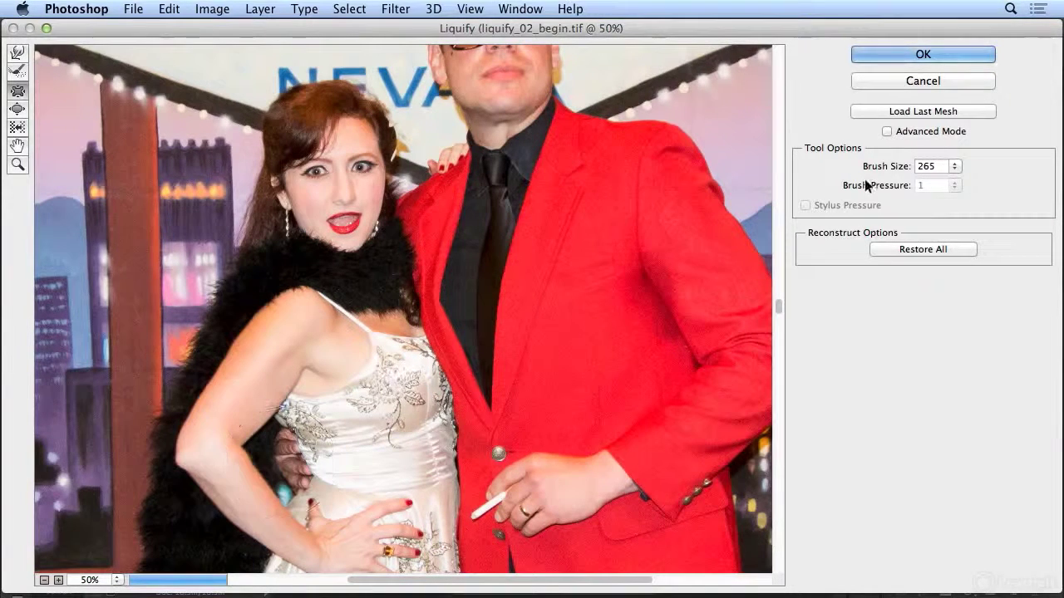
# Step: Set the Pucker brush size to 591 and pucker the woman's waist
pyautogui.moveTo(954, 165); pyautogui.dragTo(893, 184)
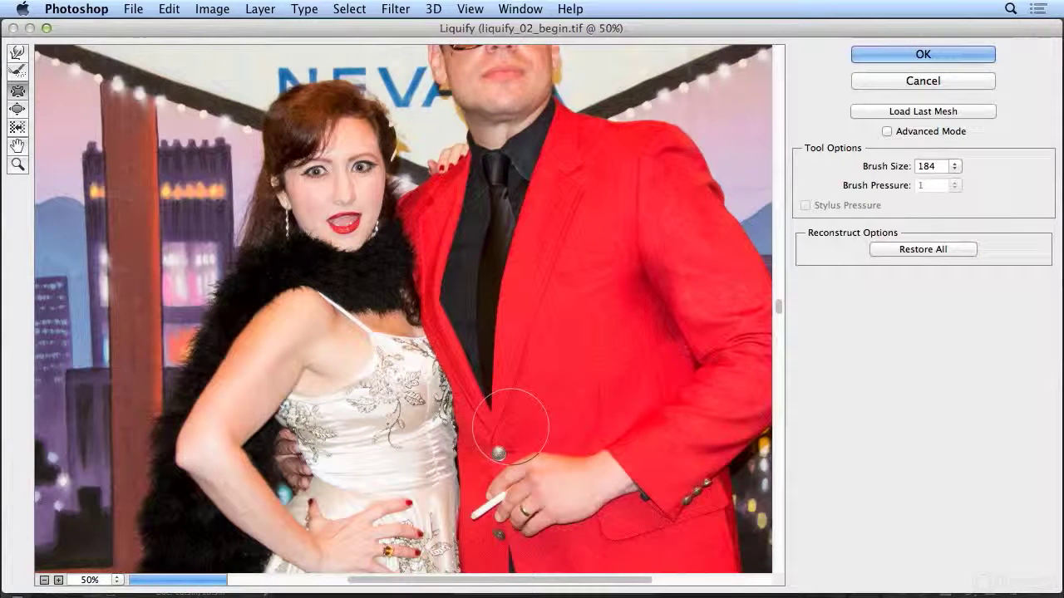
pyautogui.click(955, 167)
pyautogui.moveTo(892, 184); pyautogui.dragTo(904, 184)
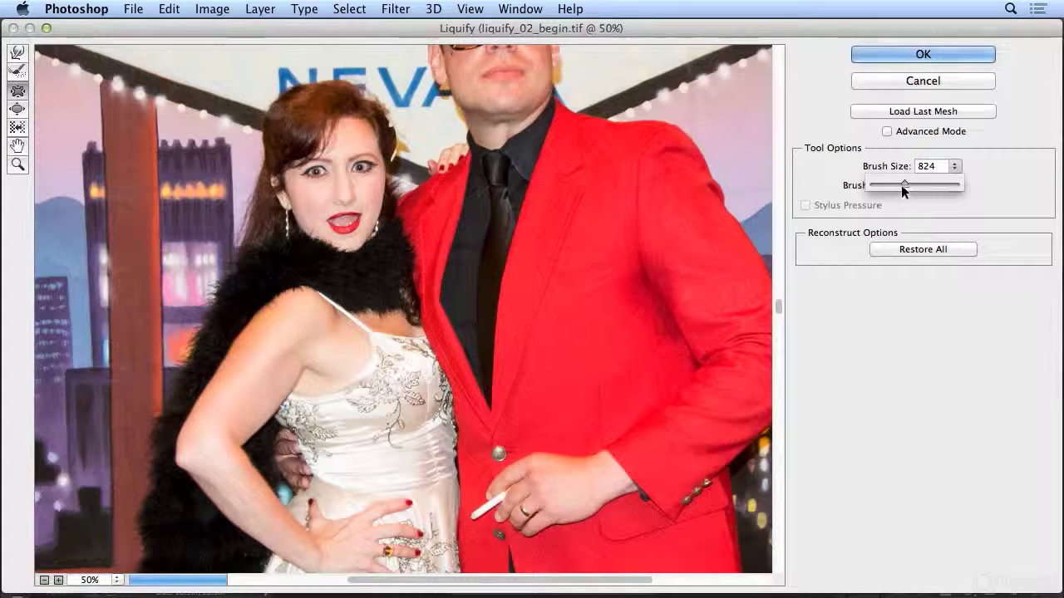
pyautogui.moveTo(903, 185); pyautogui.dragTo(901, 185)
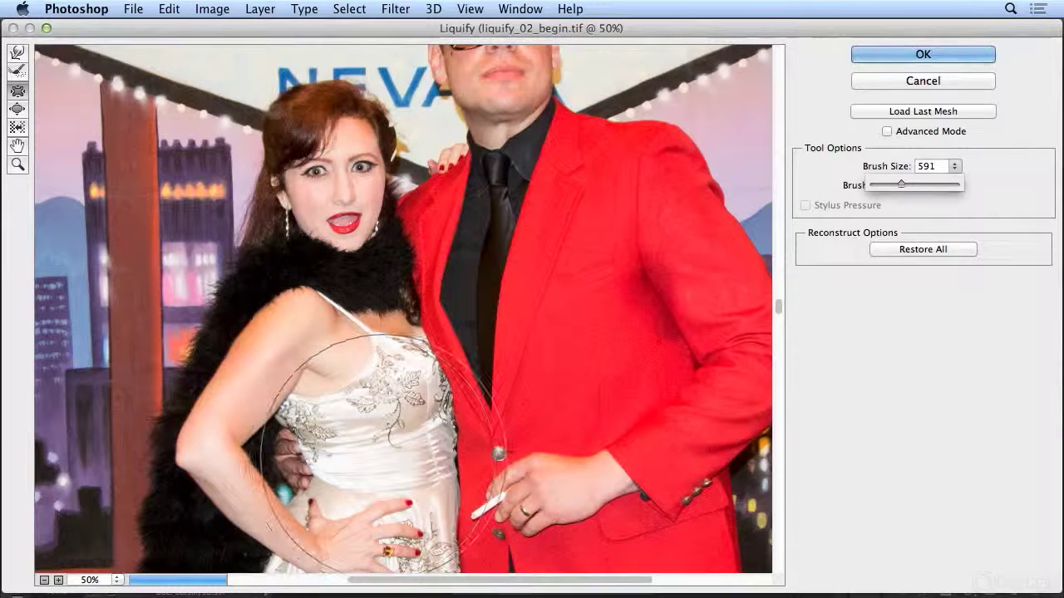
pyautogui.click(383, 455)
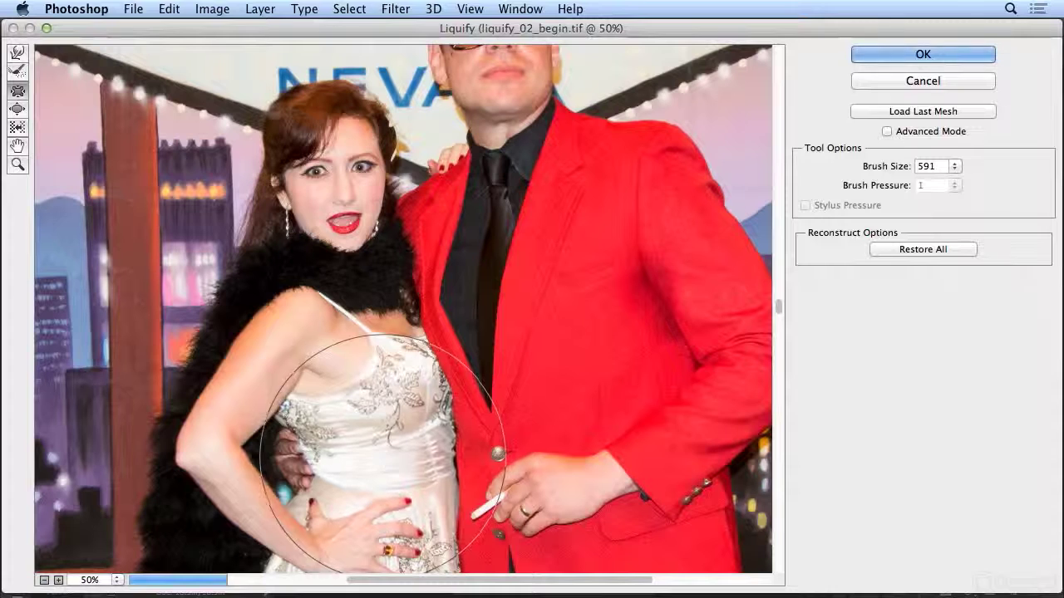
# Step: Apply another Pucker stroke over the woman's dress at the waist with the 591 brush to narrow her midsection
pyautogui.moveTo(405, 457); pyautogui.dragTo(401, 456)
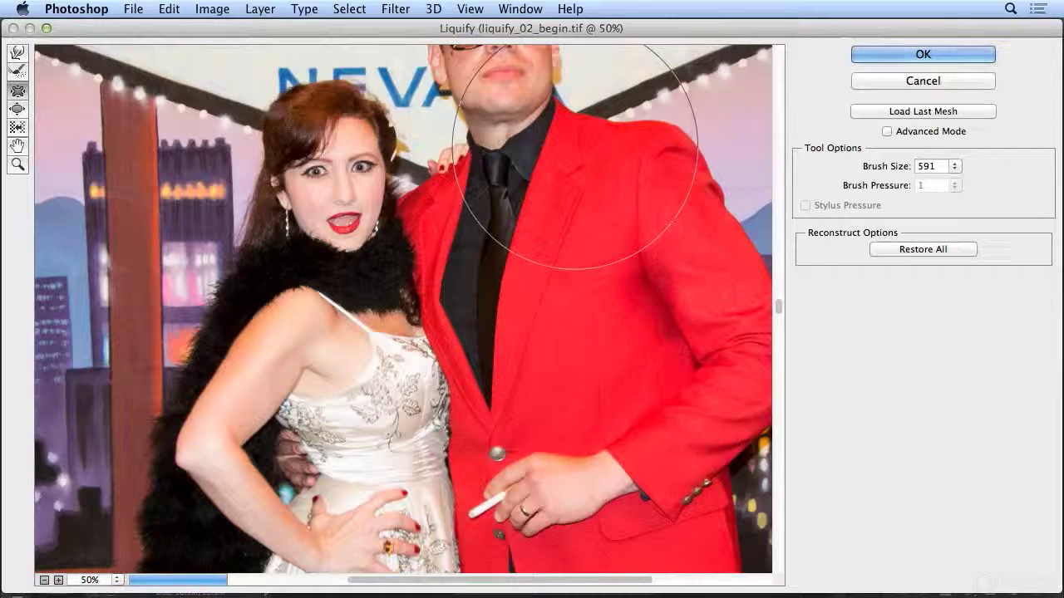
# Step: Set the Pucker brush size to 70, try shrinking the woman's nose, and undo the stroke
pyautogui.doubleClick(942, 166)
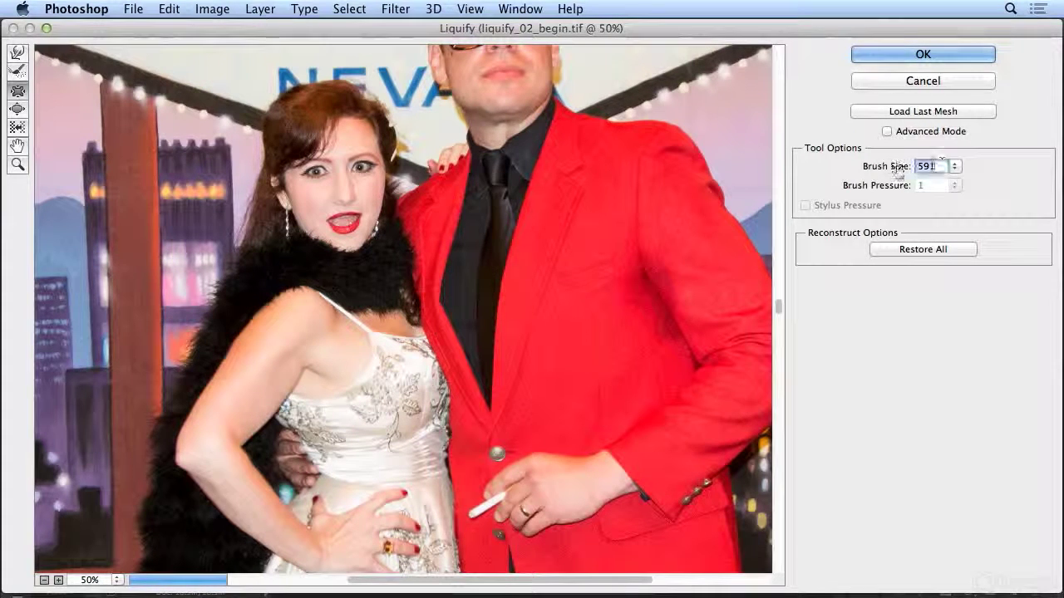
pyautogui.write('50')
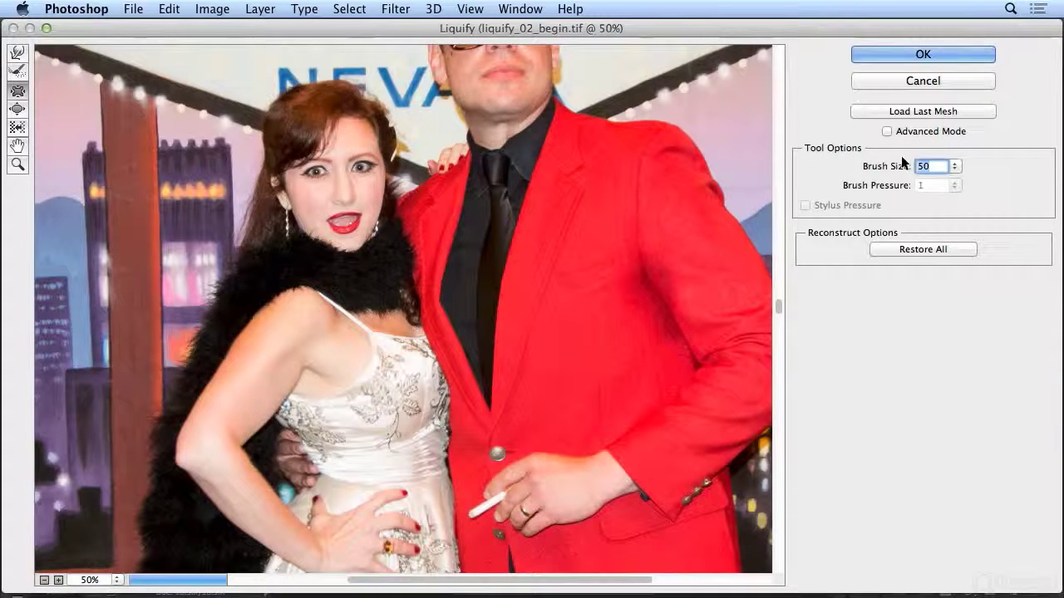
pyautogui.write('70')
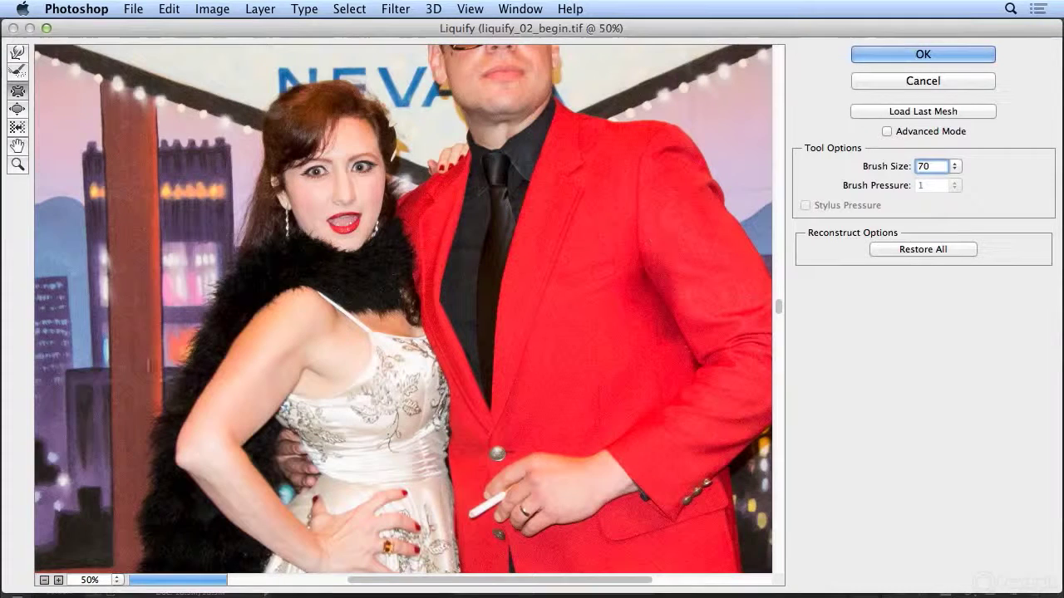
pyautogui.click(344, 194)
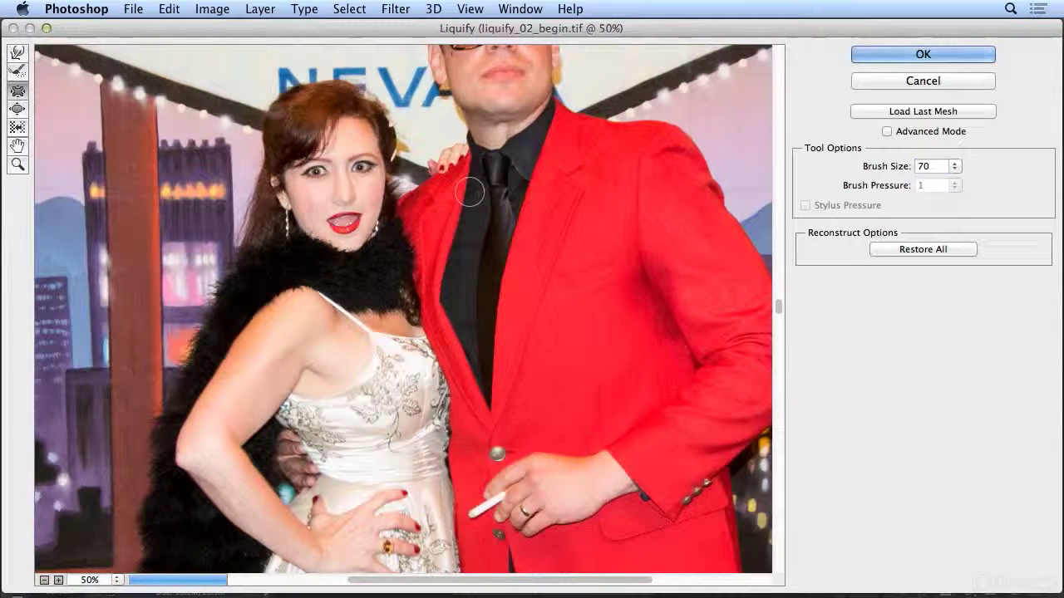
pyautogui.moveTo(362, 185); pyautogui.dragTo(344, 181)
pyautogui.hotkey('ctrl', 'z')
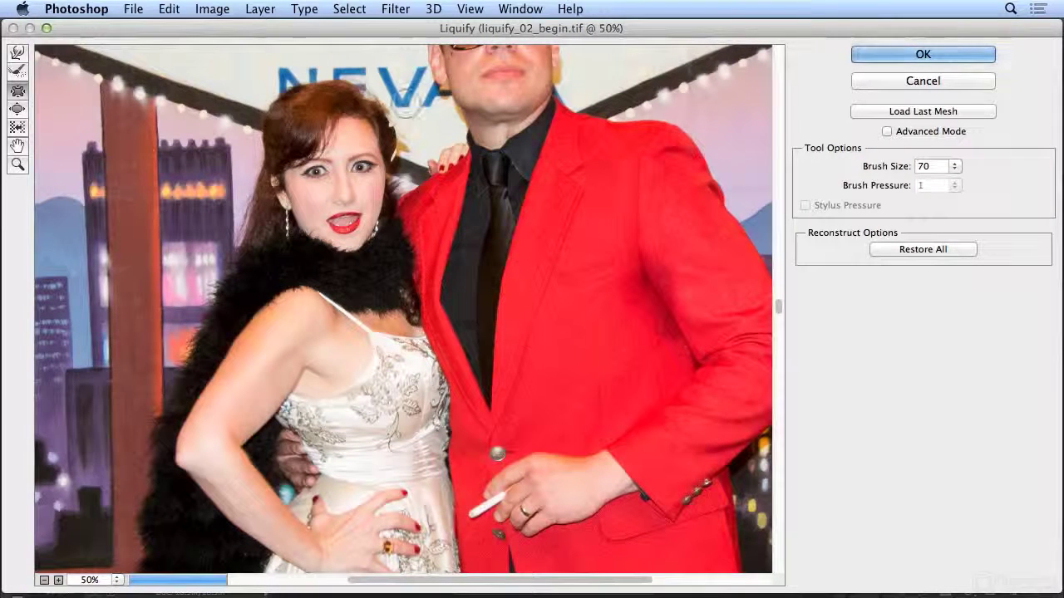
# Step: Step backward through the recent Pucker strokes and step forward once
pyautogui.click(169, 8)
pyautogui.click(168, 60)
pyautogui.click(169, 8)
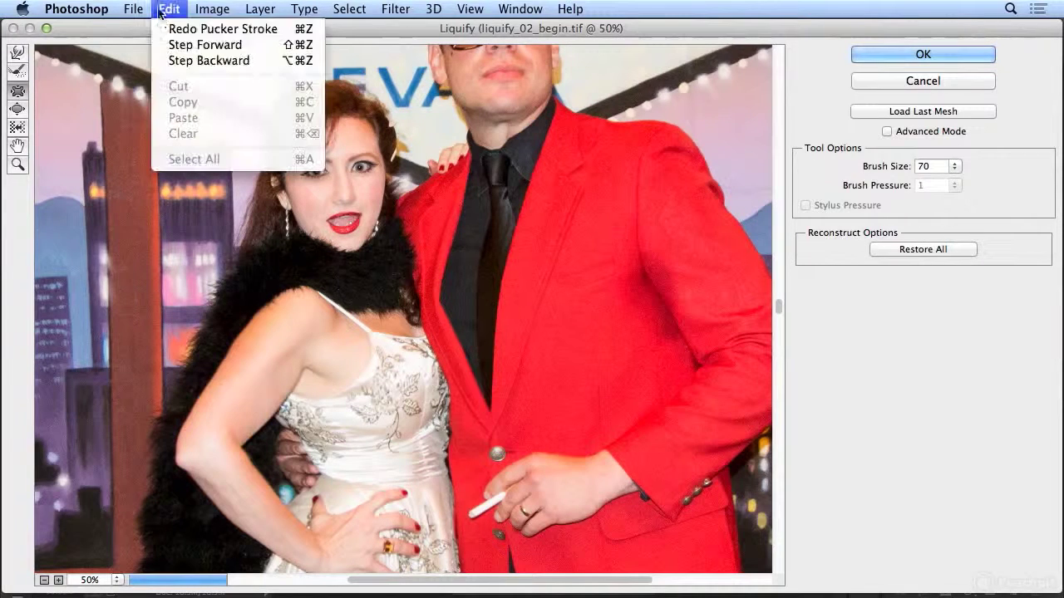
pyautogui.click(167, 60)
pyautogui.click(169, 8)
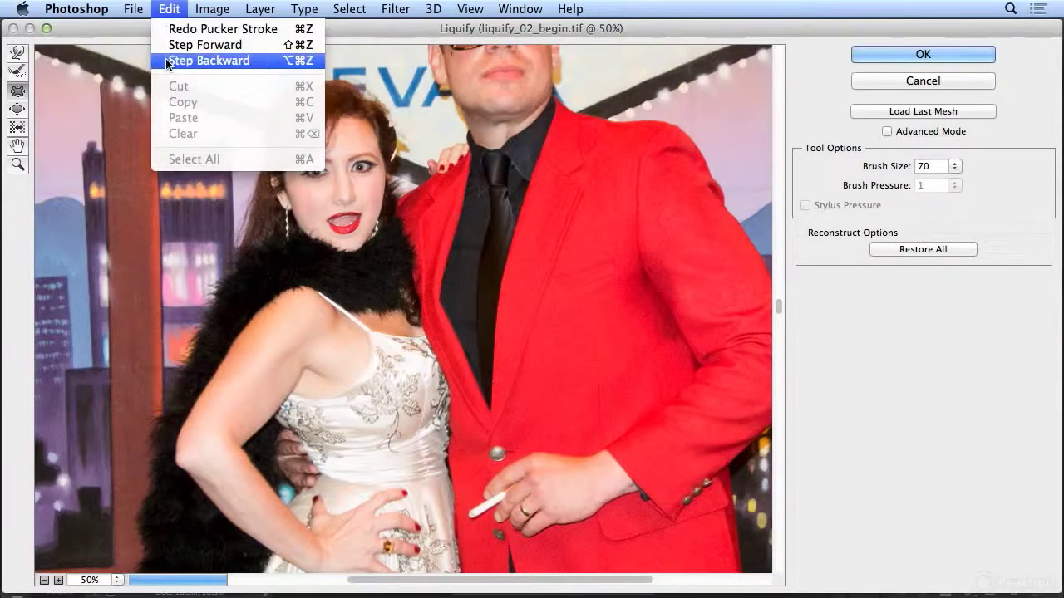
pyautogui.click(167, 61)
pyautogui.click(169, 8)
pyautogui.click(169, 62)
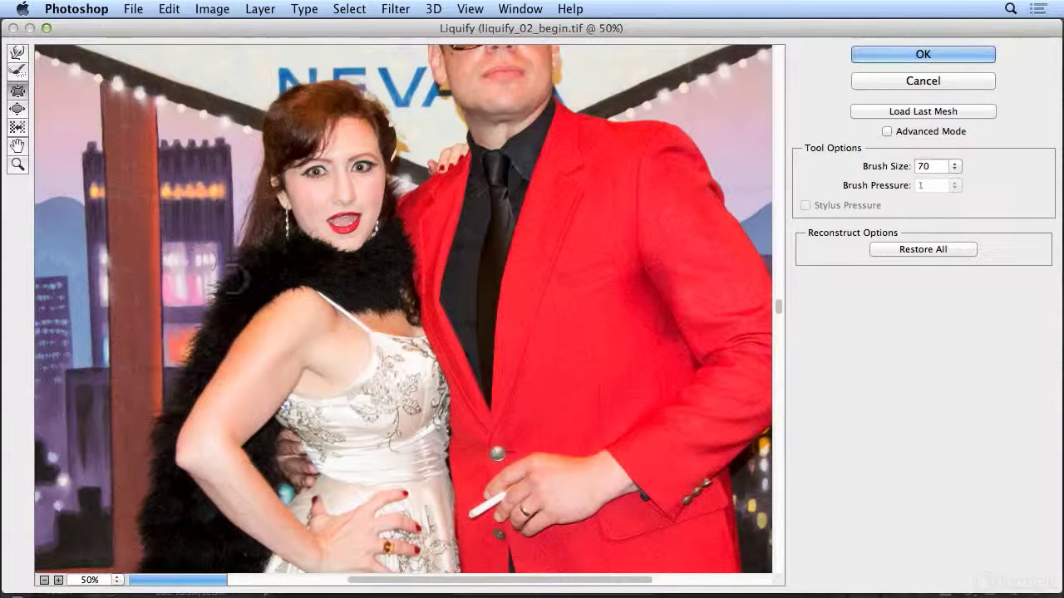
pyautogui.click(168, 8)
pyautogui.click(191, 44)
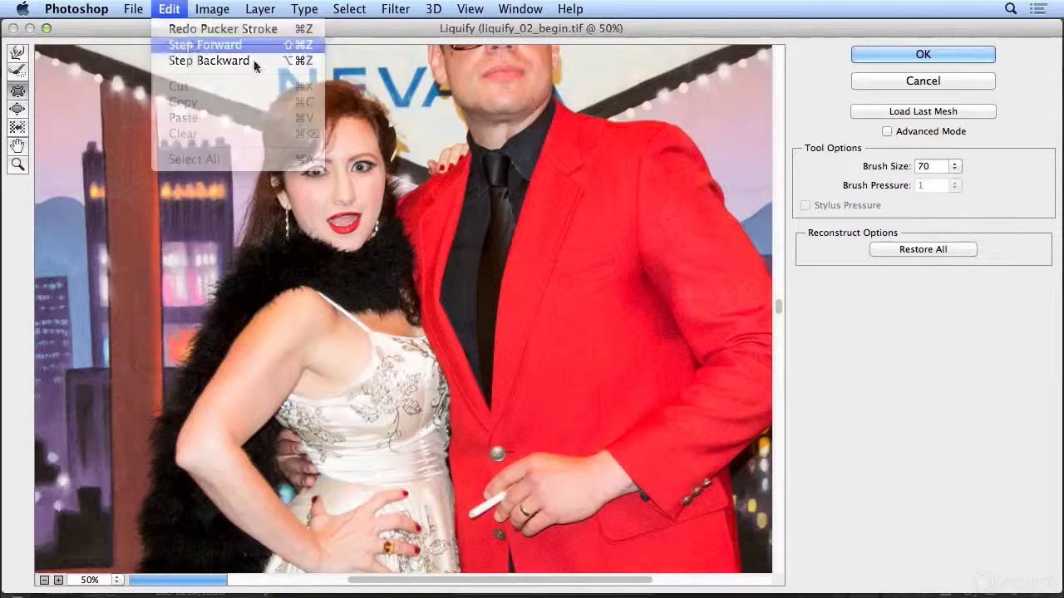
# Step: Apply the Liquify changes to the couple's photo and fit the whole image on screen
pyautogui.click(924, 50)
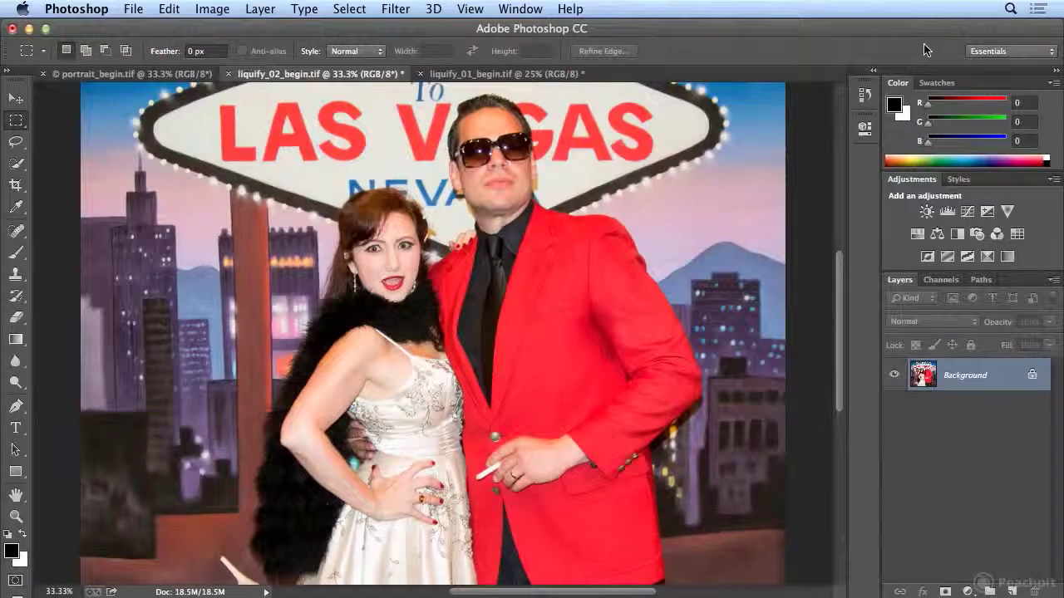
pyautogui.click(471, 9)
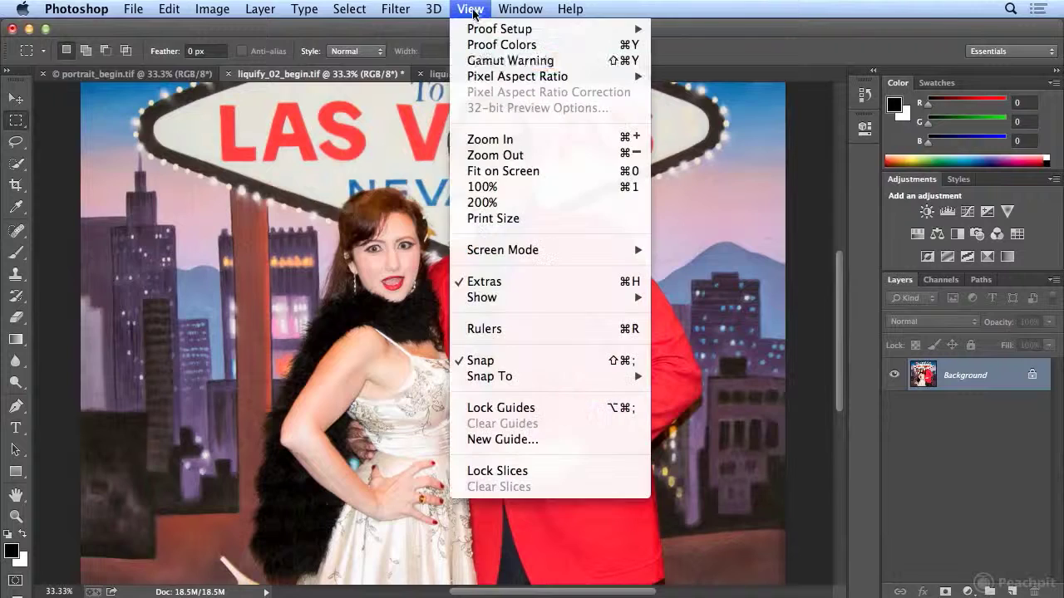
pyautogui.click(477, 171)
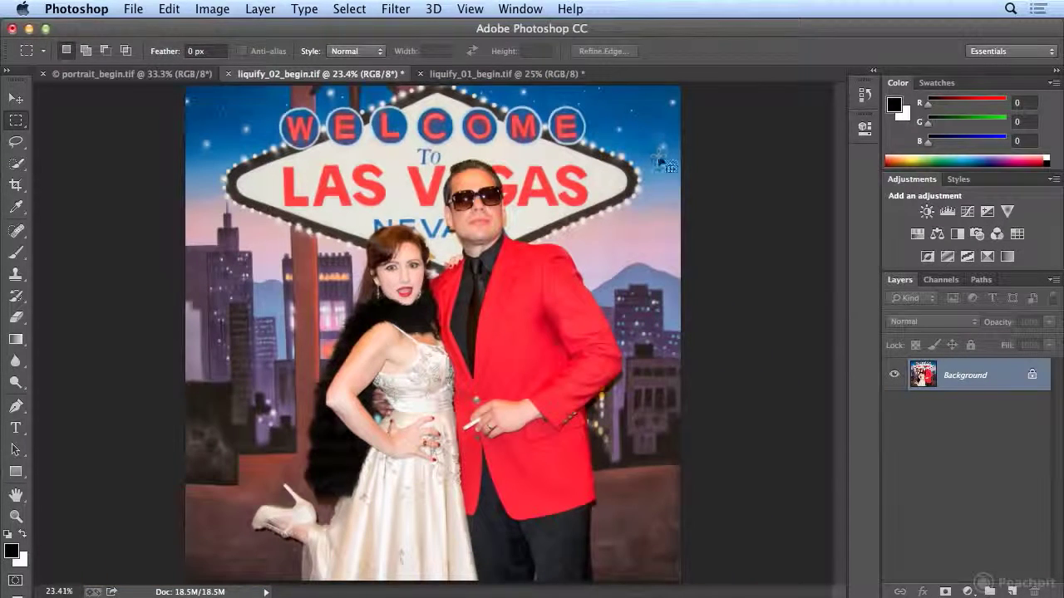
# Step: Compare the couple's photo before and after Liquify by repeatedly undoing and redoing the filter
pyautogui.press('super+z')
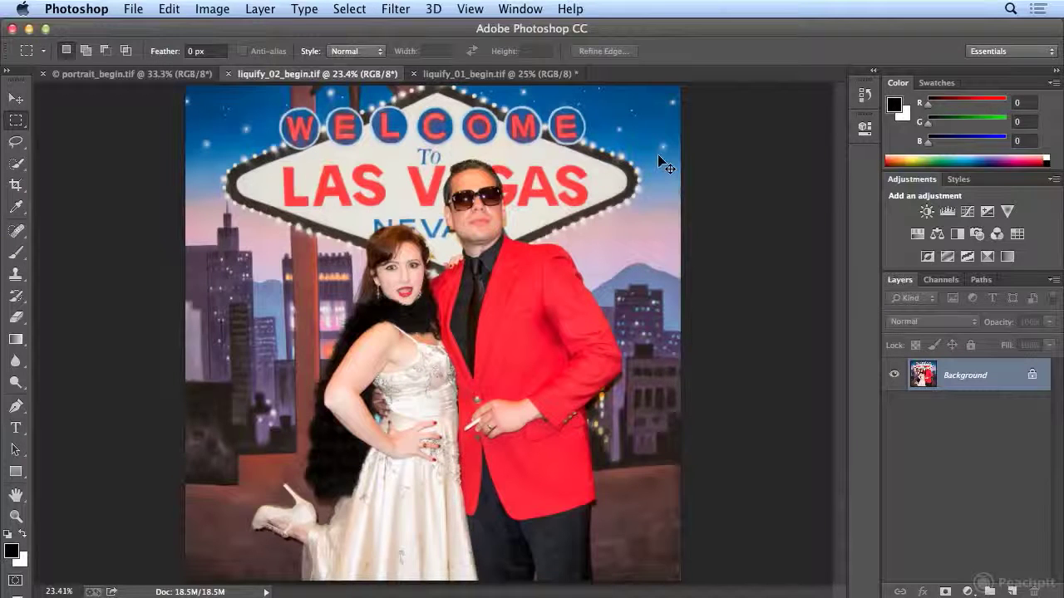
pyautogui.press('super+z')
pyautogui.press('super+z')
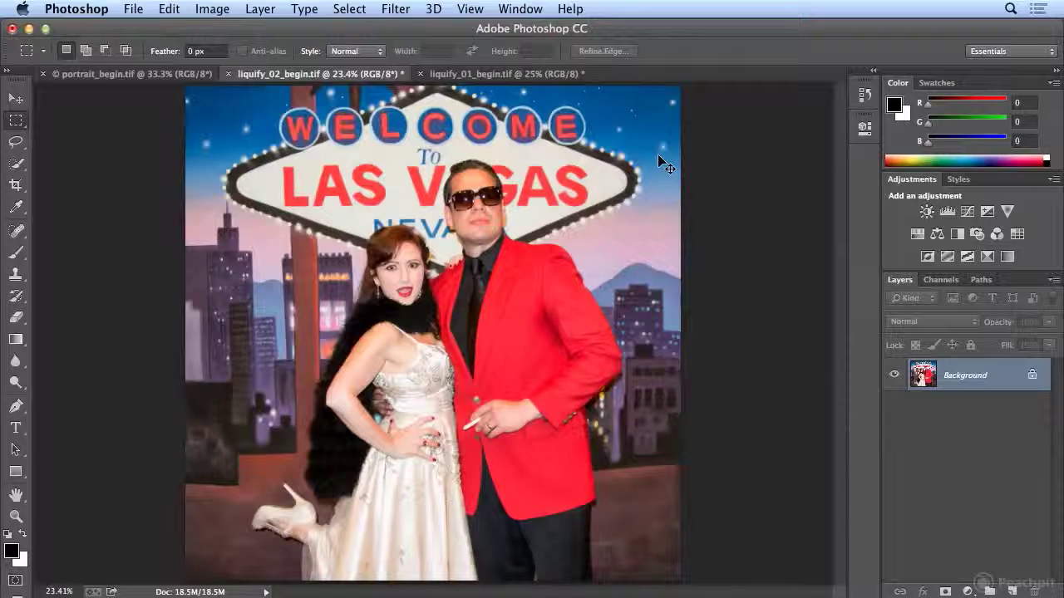
pyautogui.press('super+z')
pyautogui.press('super+z')
pyautogui.press('super+z')
pyautogui.press('super+z')
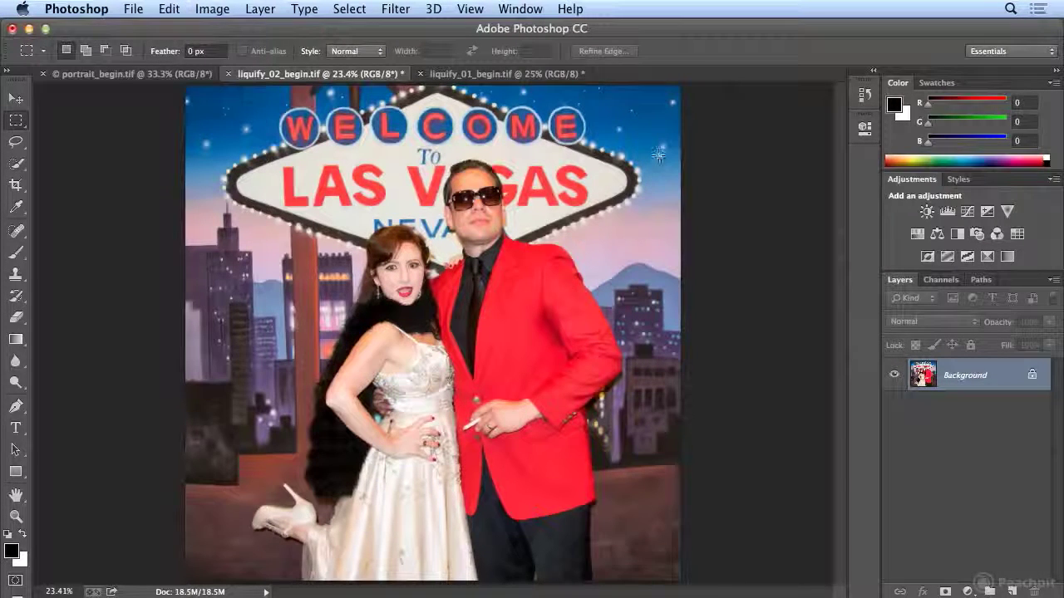
# Step: Open the Liquify filter for portrait_begin.tif and set the Forward Warp tool's brush size to 75
pyautogui.click(117, 75)
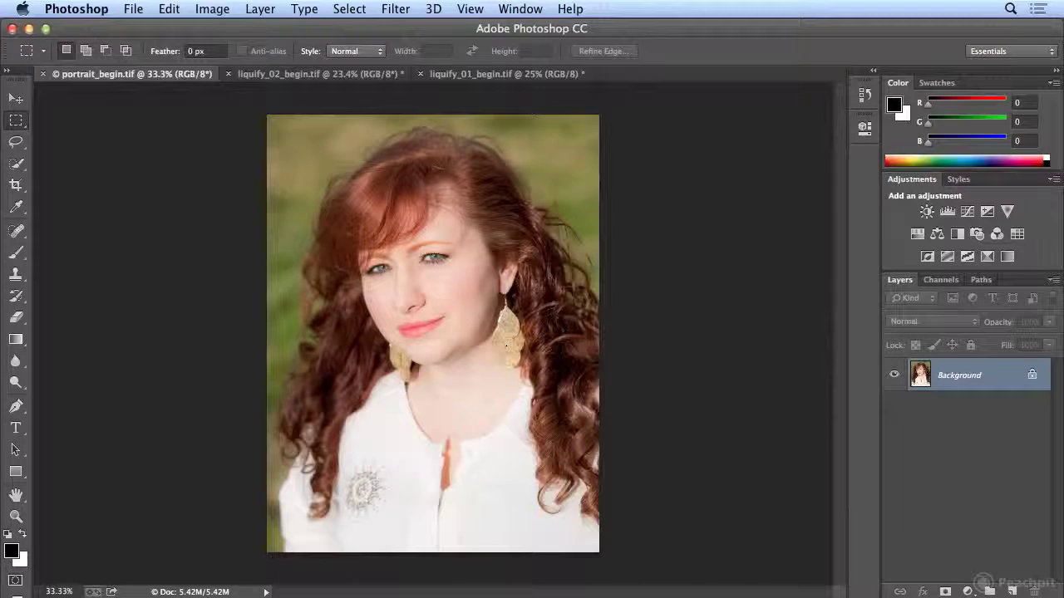
pyautogui.click(395, 8)
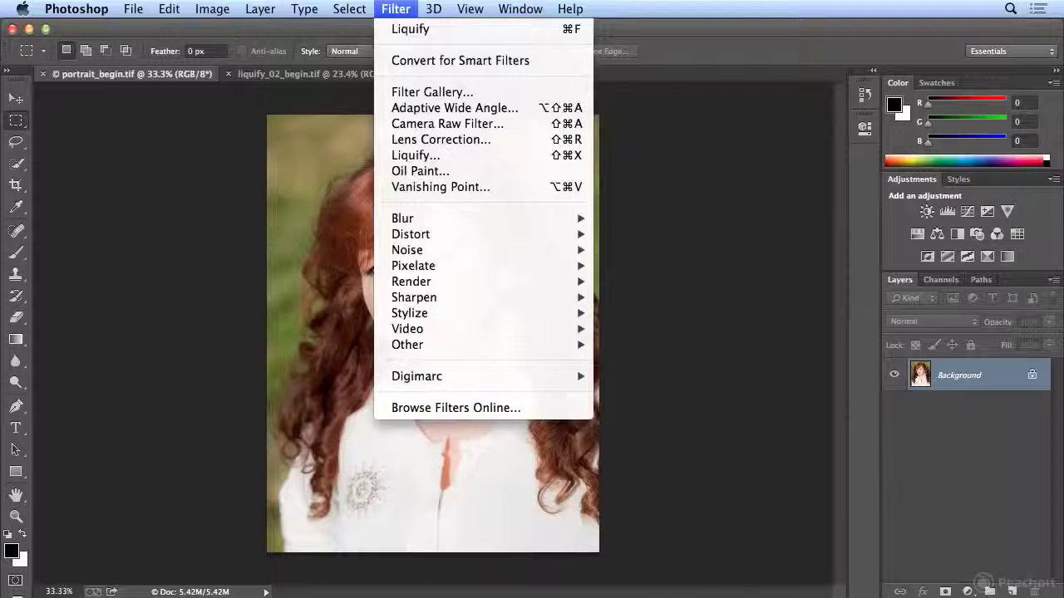
pyautogui.click(408, 155)
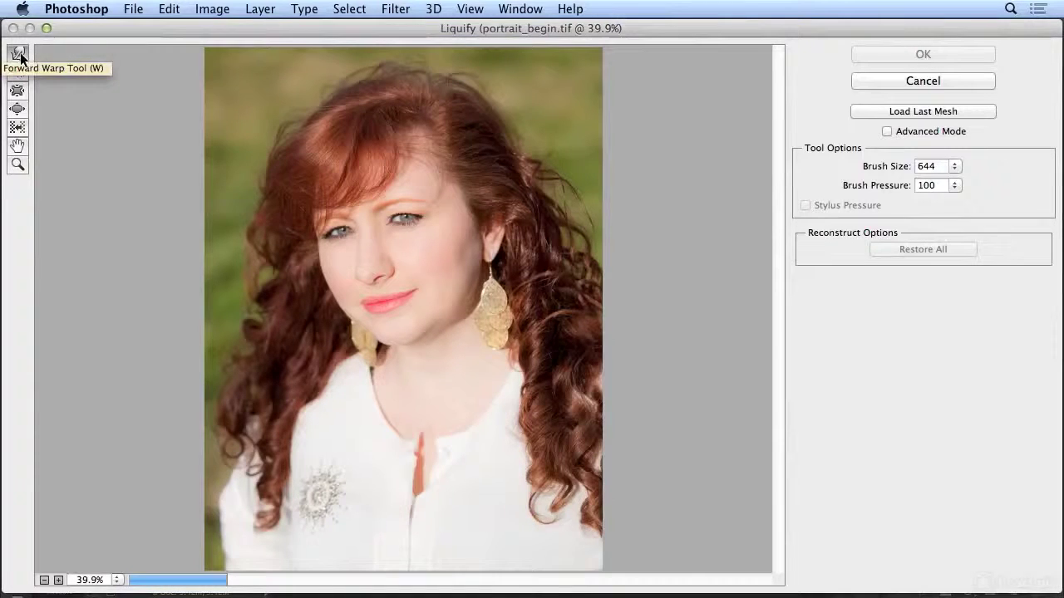
pyautogui.click(955, 167)
pyautogui.moveTo(897, 179); pyautogui.dragTo(889, 180)
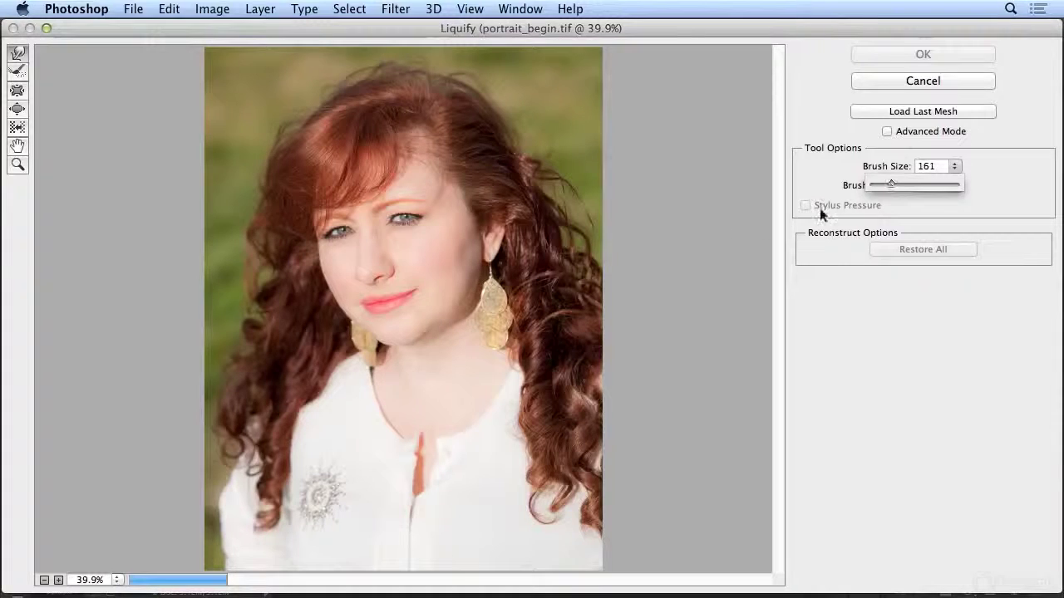
pyautogui.moveTo(895, 179); pyautogui.dragTo(886, 182)
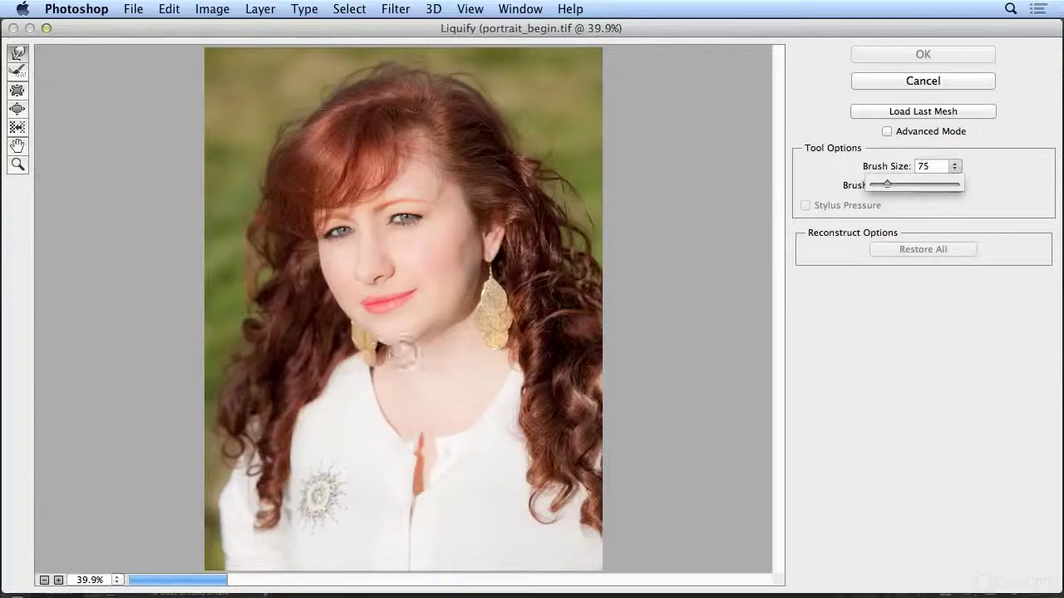
# Step: Tighten the woman's chin and jawline by pushing the edge inward with the Forward Warp tool
pyautogui.press('super+plus')
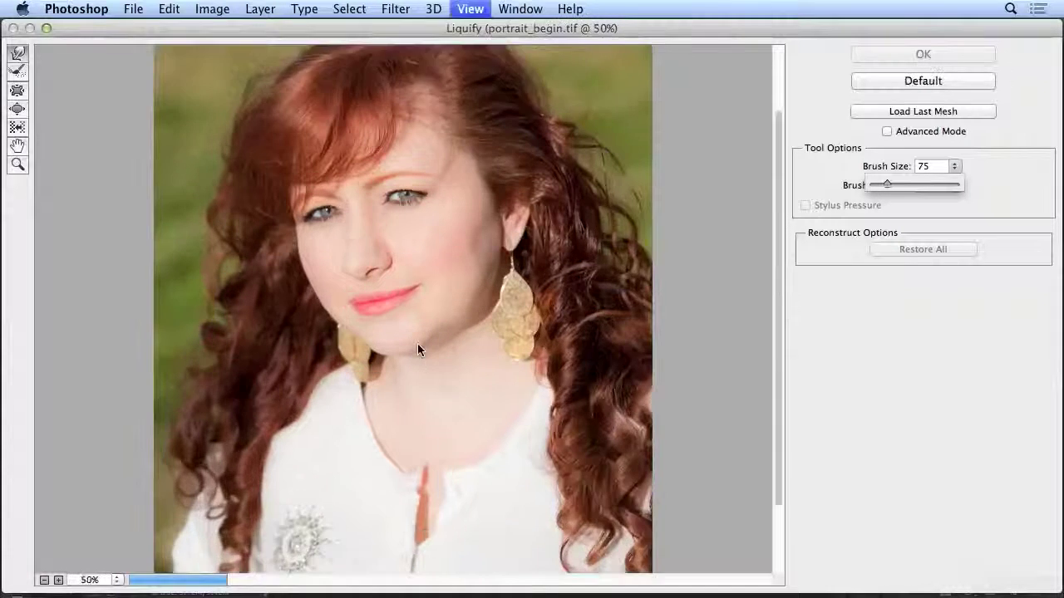
pyautogui.press('super+plus')
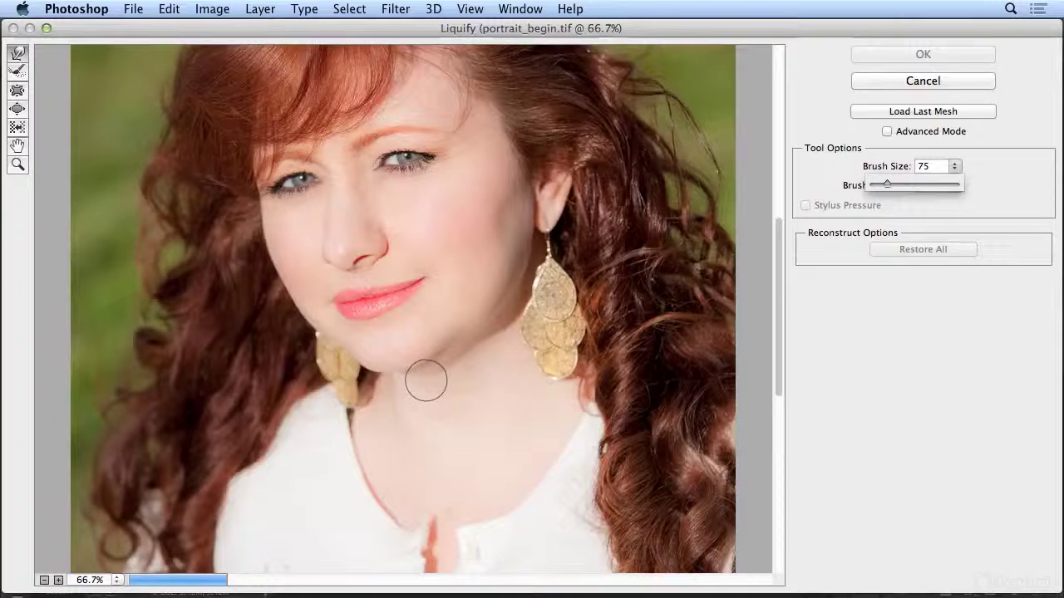
pyautogui.moveTo(422, 376)
pyautogui.mouseDown()
pyautogui.moveTo(503, 346)
pyautogui.moveTo(493, 340)
pyautogui.moveTo(512, 337)
pyautogui.moveTo(508, 326)
pyautogui.moveTo(535, 305)
pyautogui.moveTo(504, 310)
pyautogui.moveTo(514, 319)
pyautogui.moveTo(533, 294)
pyautogui.moveTo(497, 348)
pyautogui.moveTo(451, 373)
pyautogui.moveTo(413, 375)
pyautogui.mouseUp()
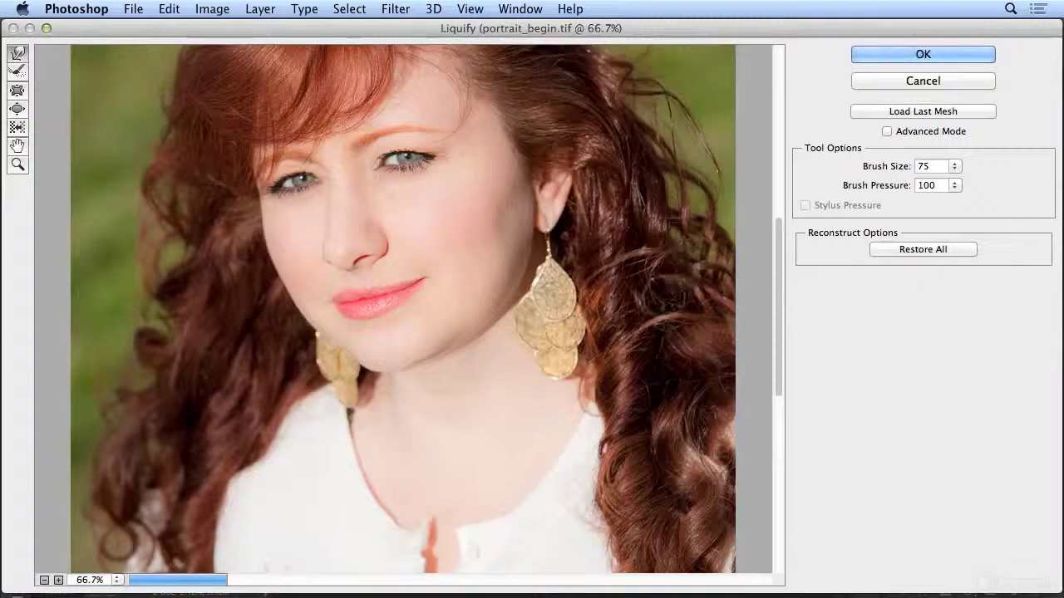
# Step: Try enlarging the woman's eyes with the Bloat tool at brush size 100, and step back through the strokes
pyautogui.click(15, 110)
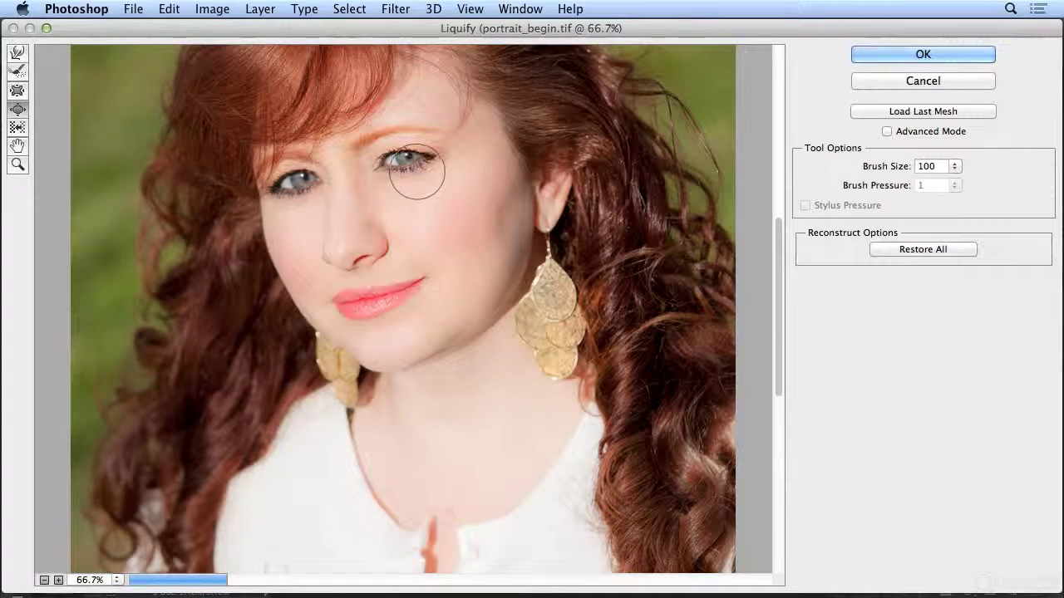
pyautogui.click(172, 9)
pyautogui.click(183, 60)
pyautogui.click(169, 9)
pyautogui.click(188, 61)
pyautogui.click(170, 9)
pyautogui.click(185, 61)
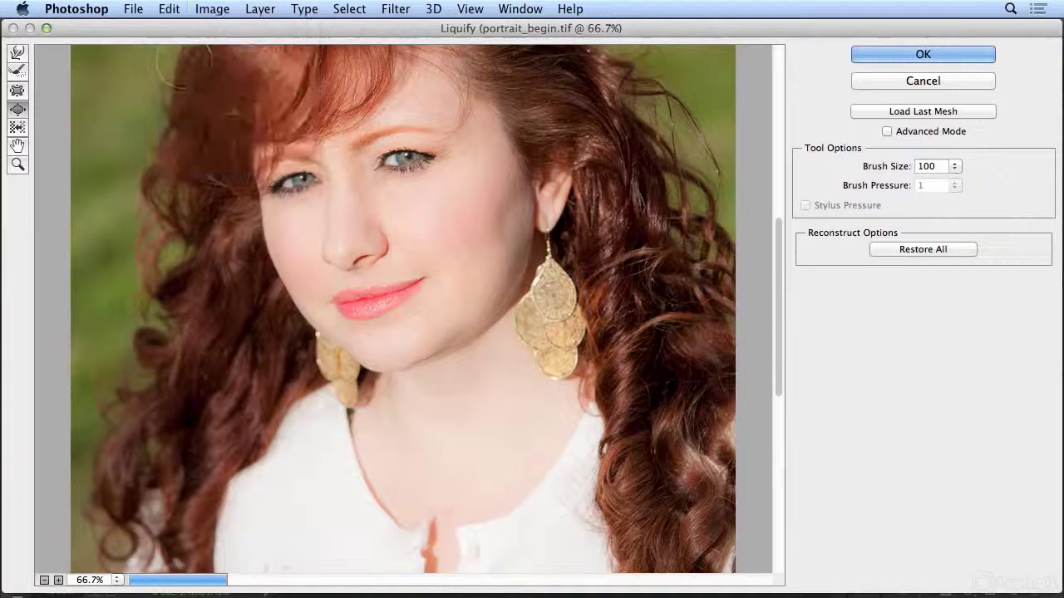
pyautogui.click(170, 9)
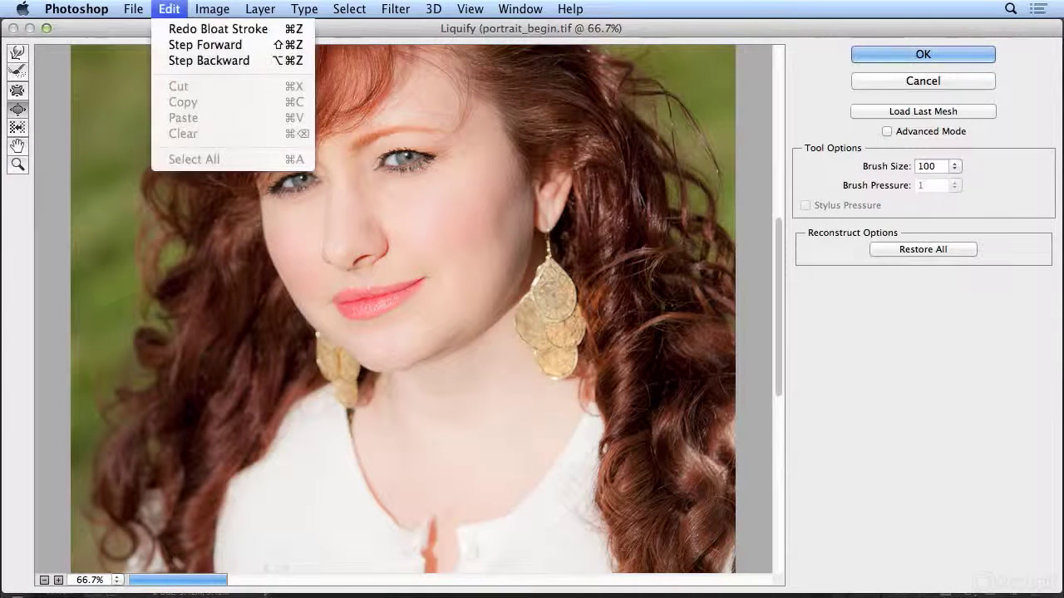
pyautogui.click(185, 61)
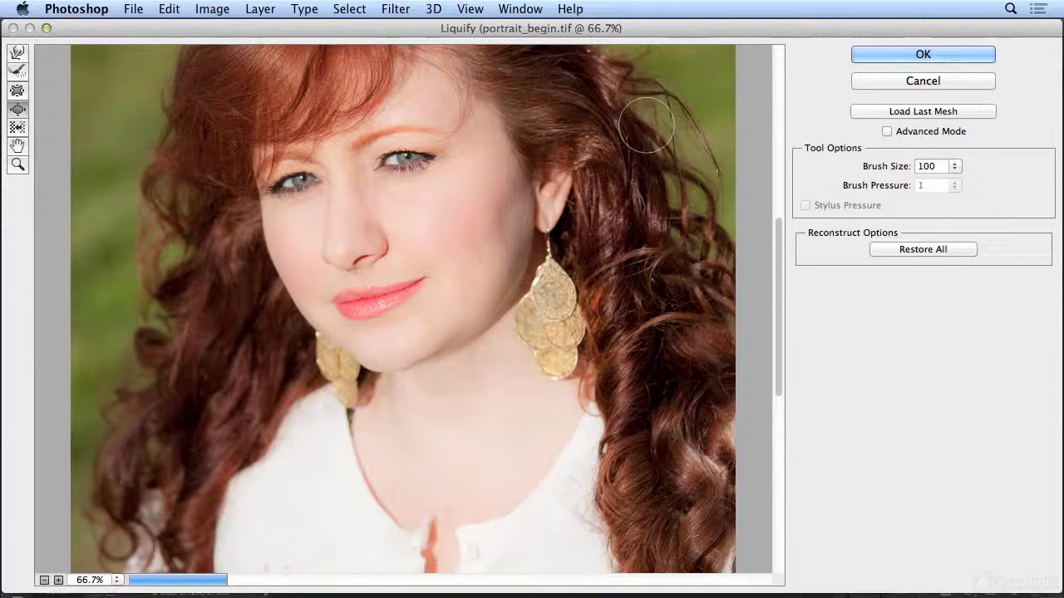
# Step: Apply the Liquify changes to the portrait and toggle them off and on to compare the result
pyautogui.click(865, 55)
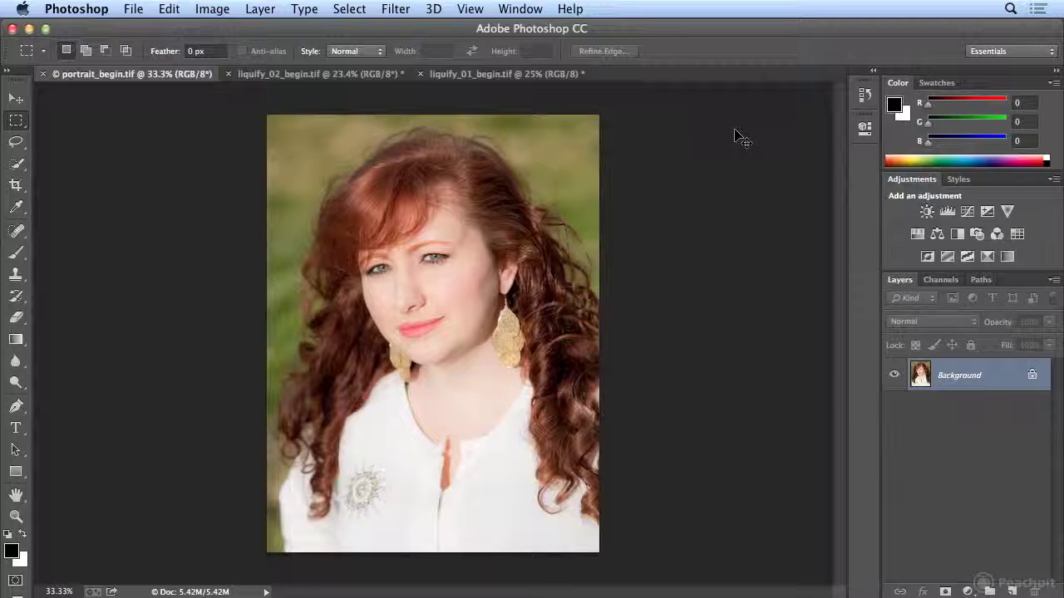
pyautogui.press('super+z')
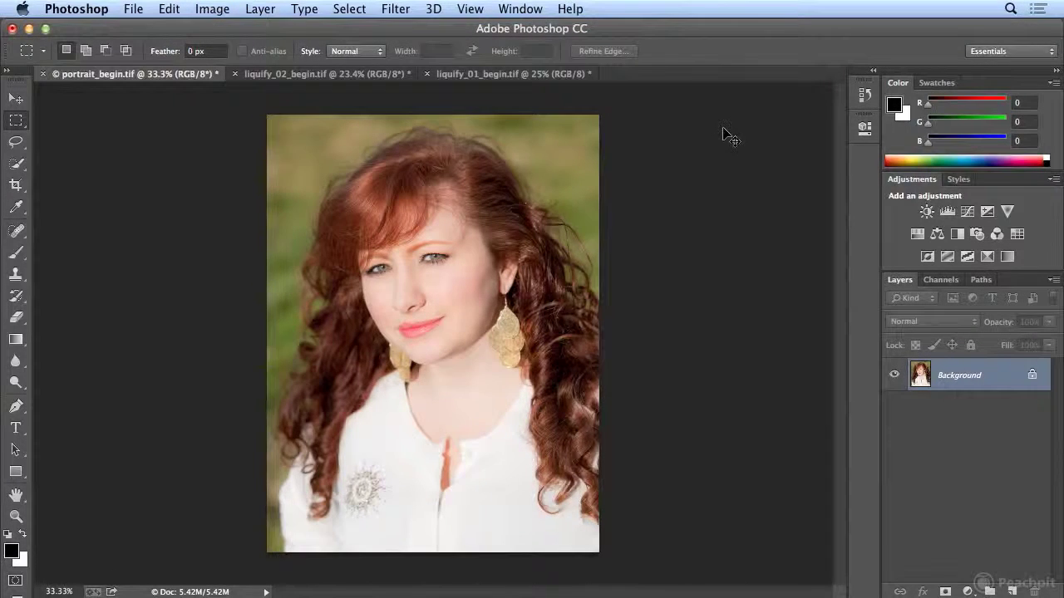
# Step: Paint along the chin and jaw edge with the History Brush at size 21 to restore the original detail
pyautogui.press('super+alt+0')
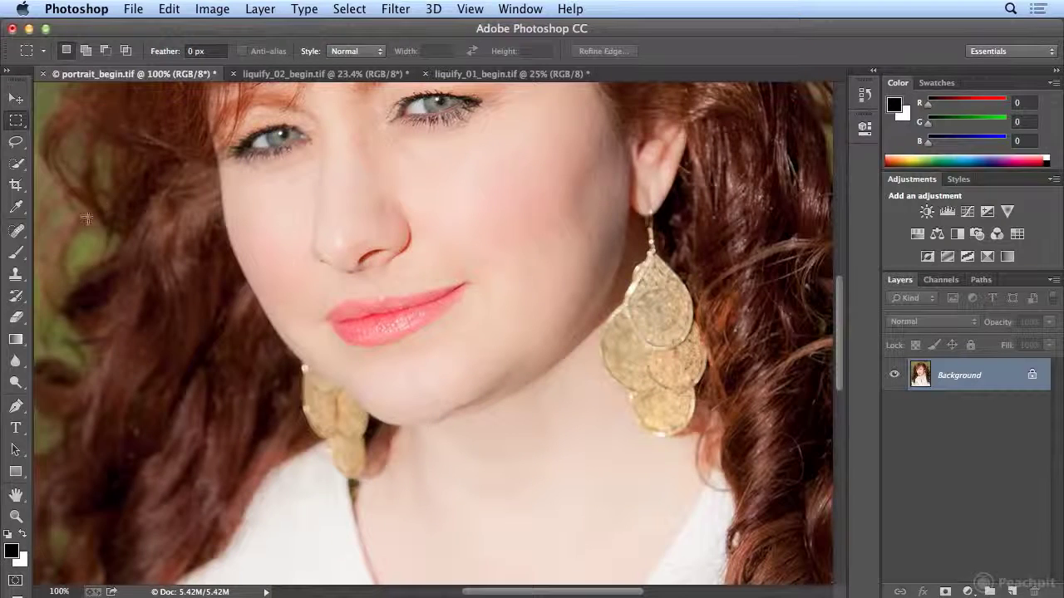
pyautogui.click(15, 295)
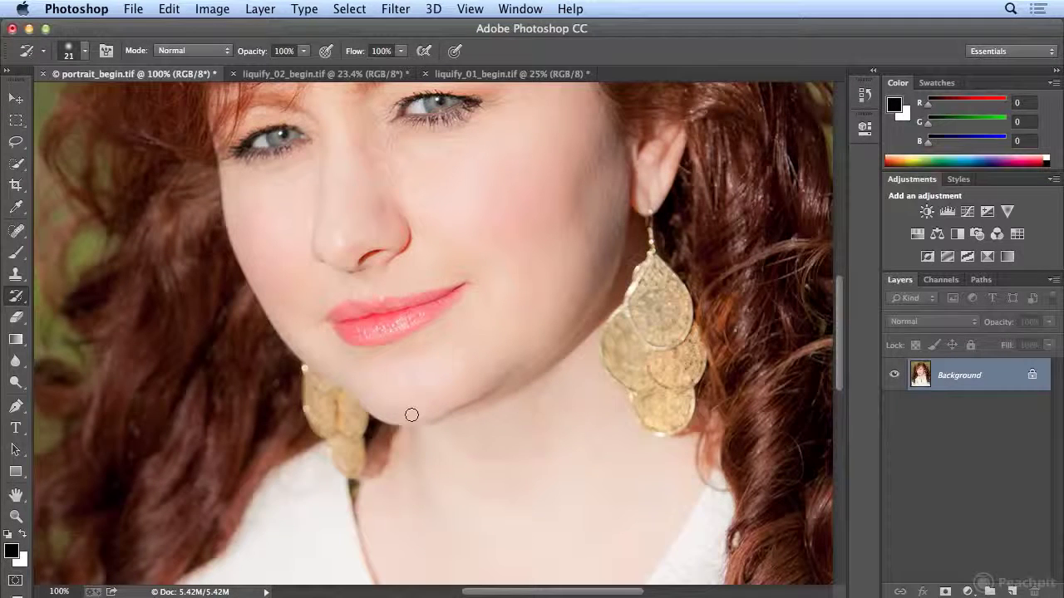
pyautogui.moveTo(447, 411)
pyautogui.mouseDown()
pyautogui.moveTo(473, 394)
pyautogui.moveTo(431, 410)
pyautogui.moveTo(496, 380)
pyautogui.moveTo(449, 412)
pyautogui.moveTo(404, 416)
pyautogui.moveTo(487, 384)
pyautogui.mouseUp()
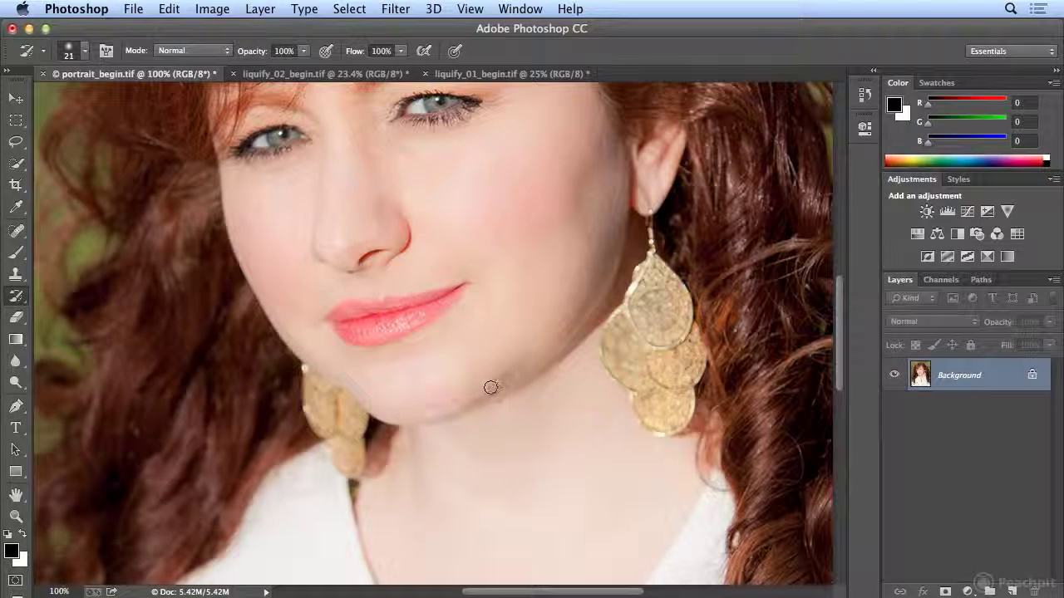
# Step: Compare the portrait's original snapshot with its last History Brush state in the history, viewing the whole image
pyautogui.press('super+0')
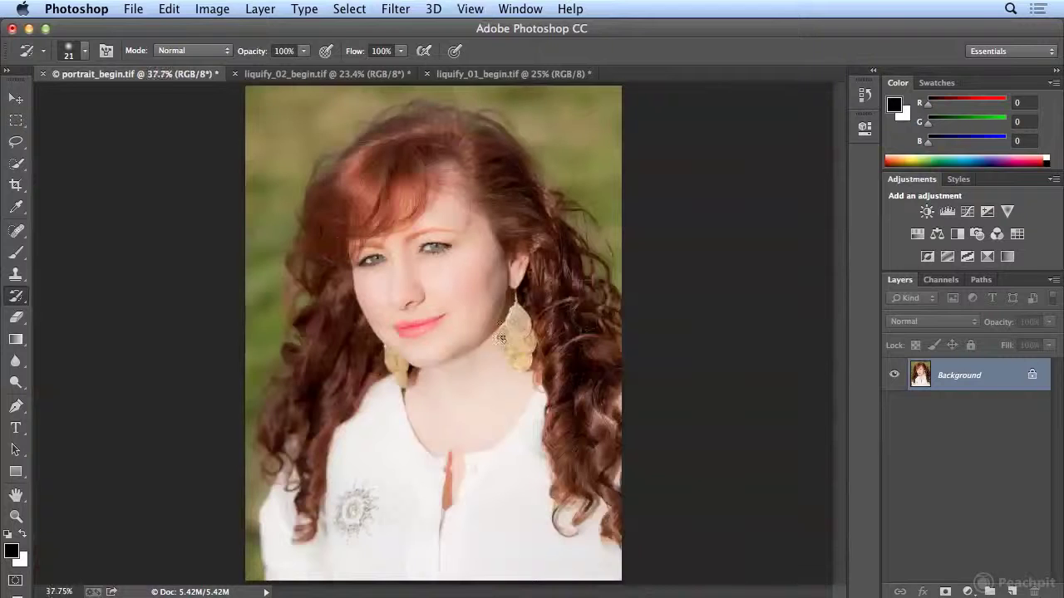
pyautogui.click(865, 94)
pyautogui.moveTo(838, 175); pyautogui.dragTo(838, 427)
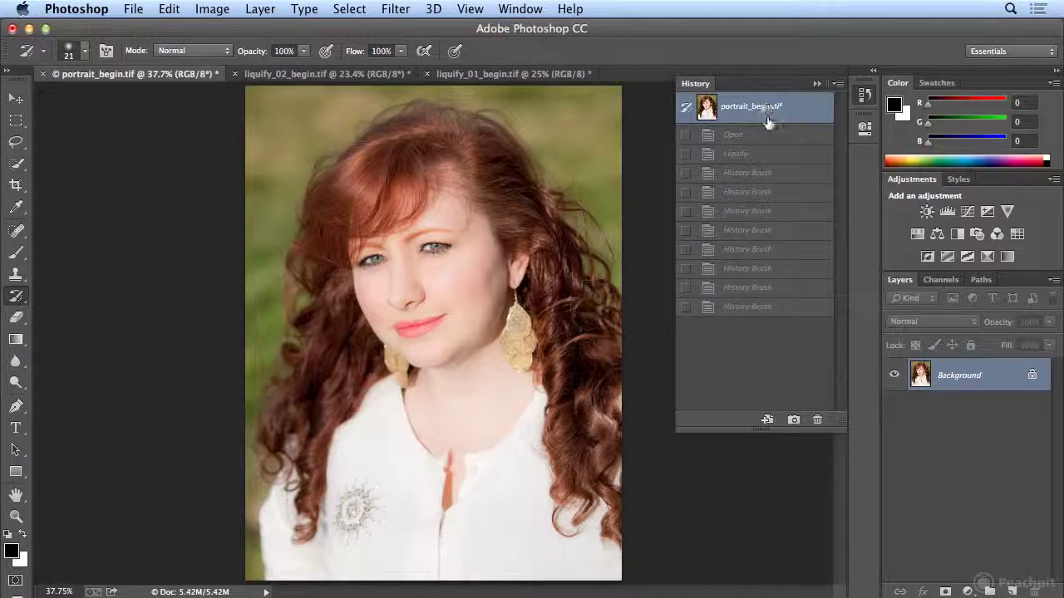
pyautogui.click(788, 309)
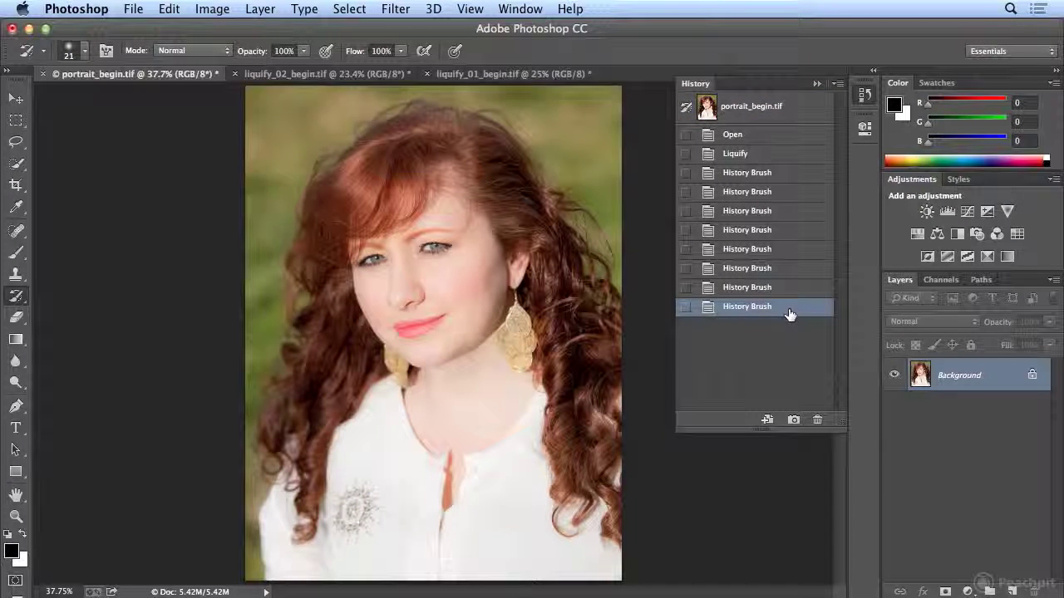